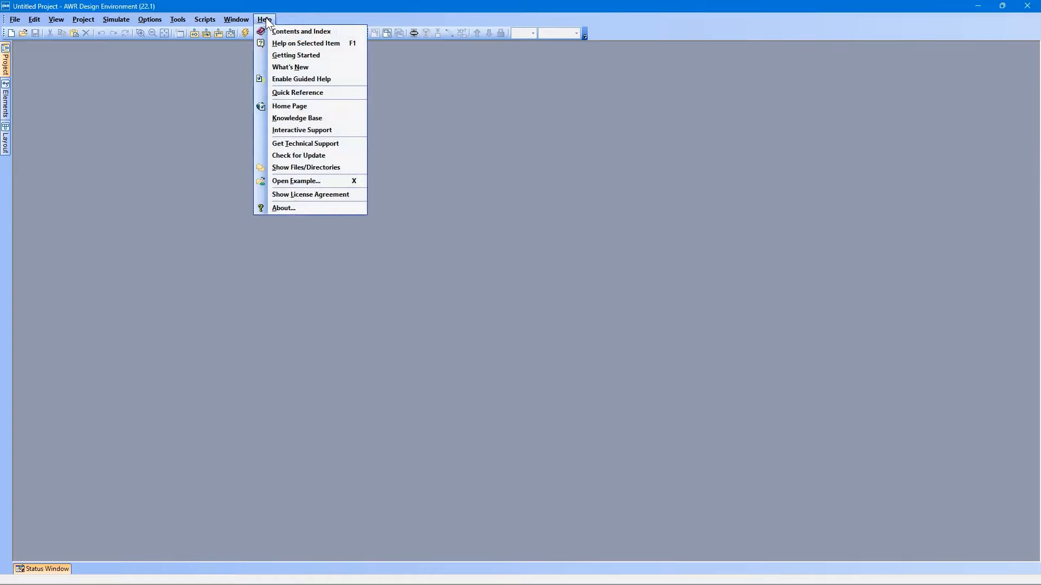
# Filter the example projects by "antenna", open Log_Spiral_Antenna.emp, and close its Design Notes.
pyautogui.click(295, 181)
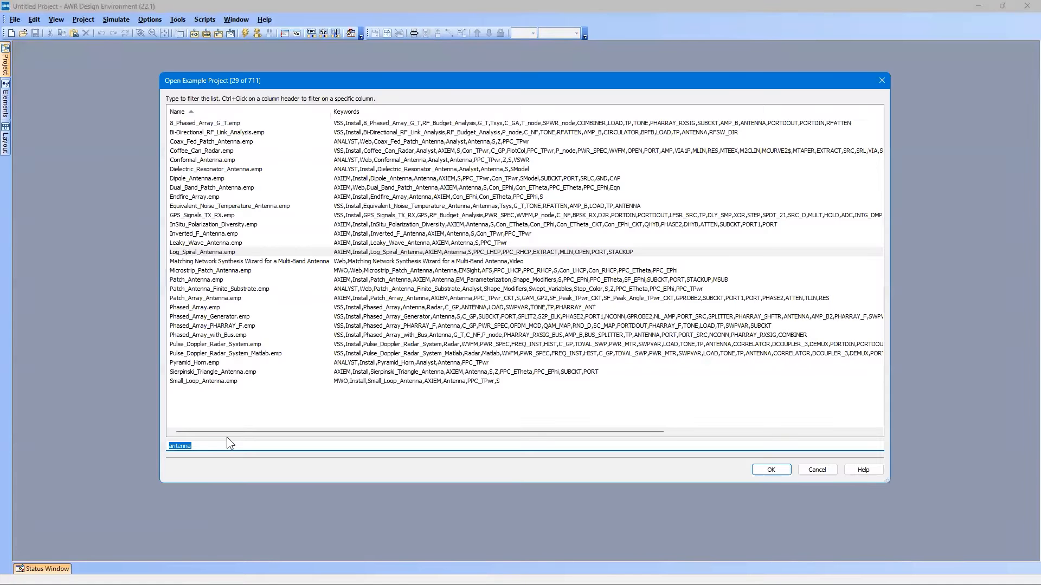
pyautogui.press('BackSpace')
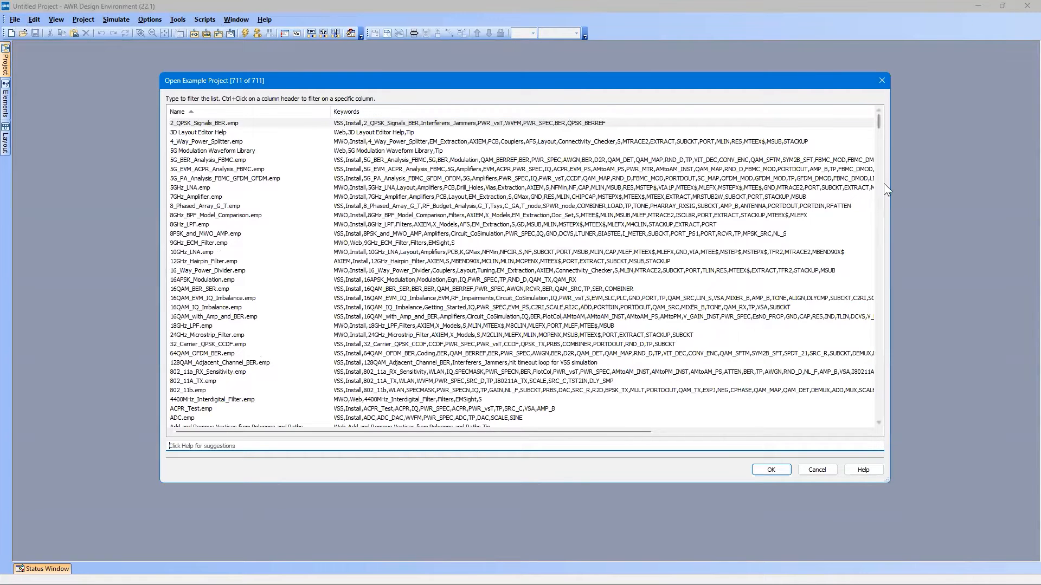
pyautogui.moveTo(879, 121); pyautogui.dragTo(884, 174)
pyautogui.moveTo(891, 268); pyautogui.dragTo(876, 92)
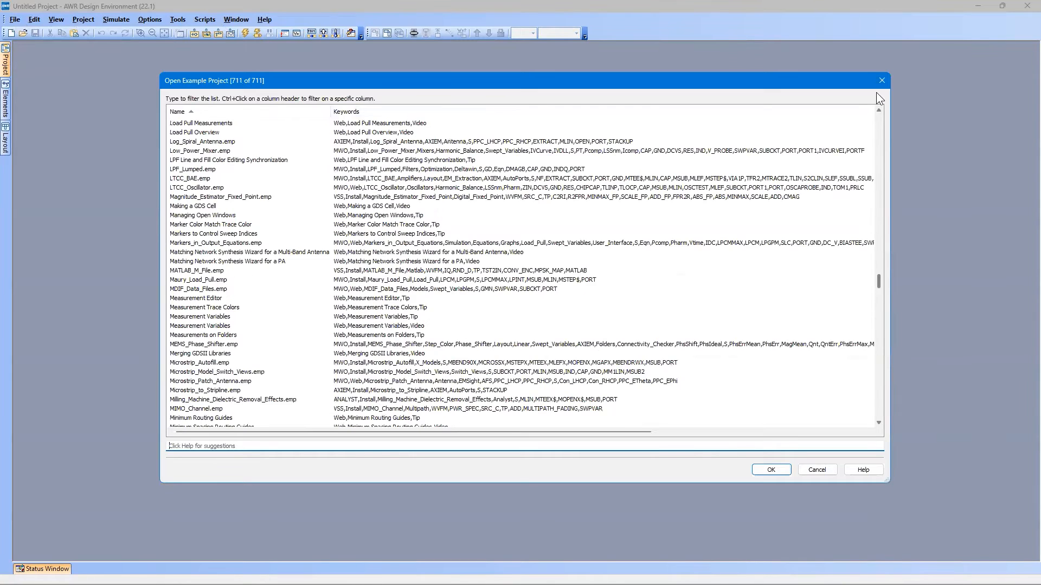
pyautogui.click(264, 444)
pyautogui.write('a')
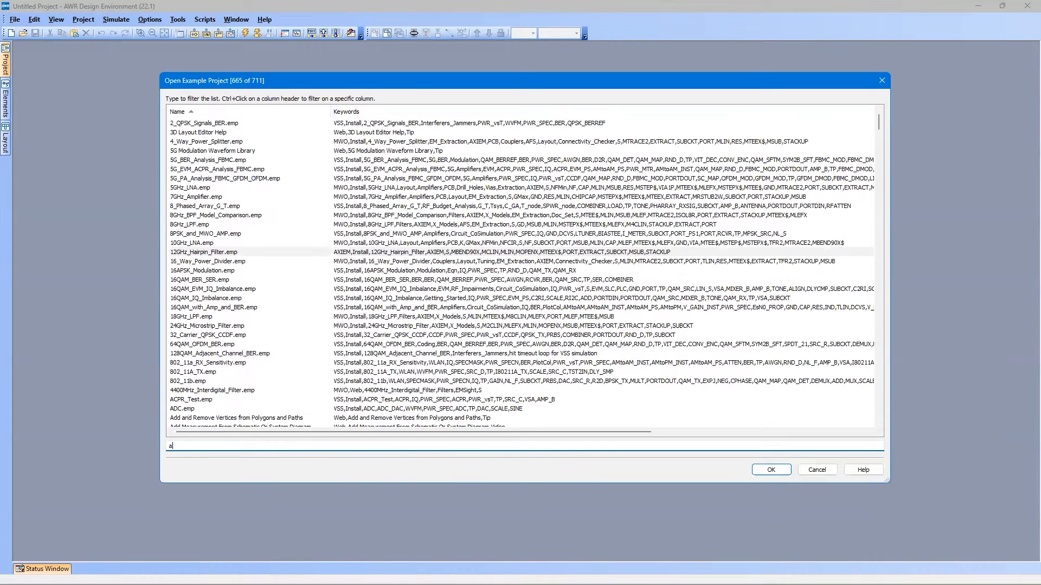
pyautogui.write('ntenna')
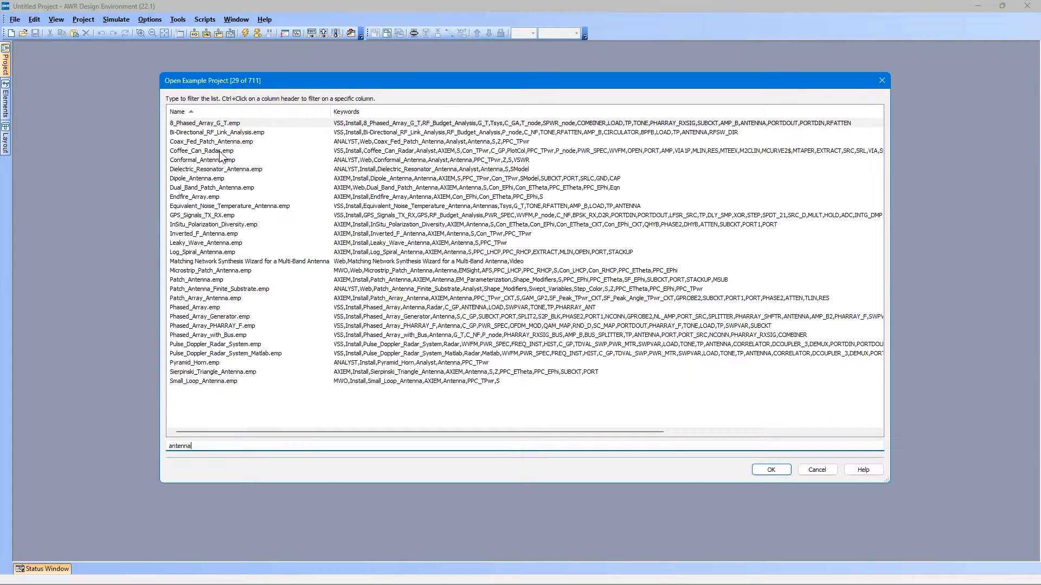
pyautogui.click(204, 254)
pyautogui.click(770, 469)
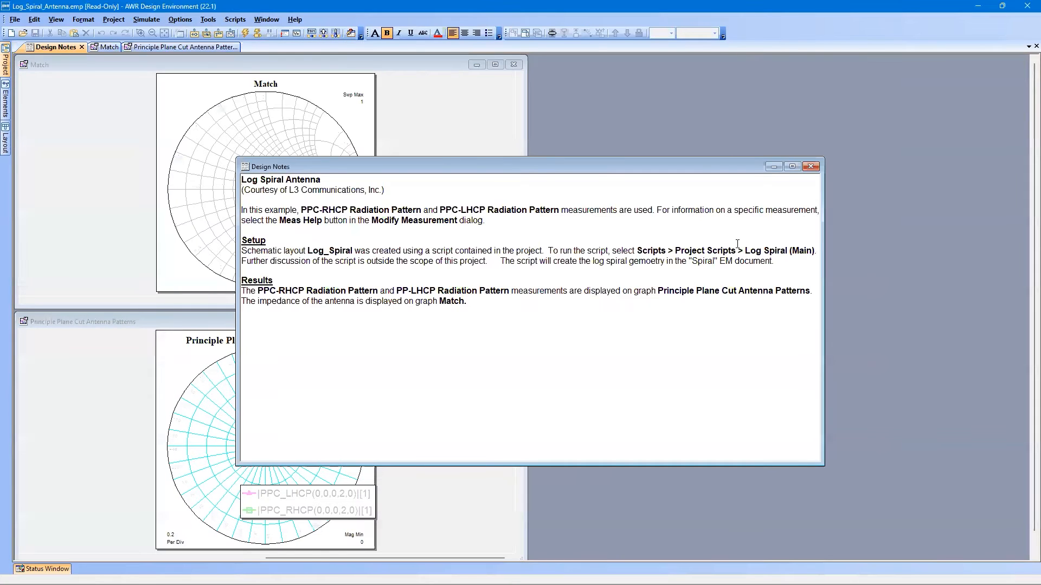
pyautogui.click(812, 168)
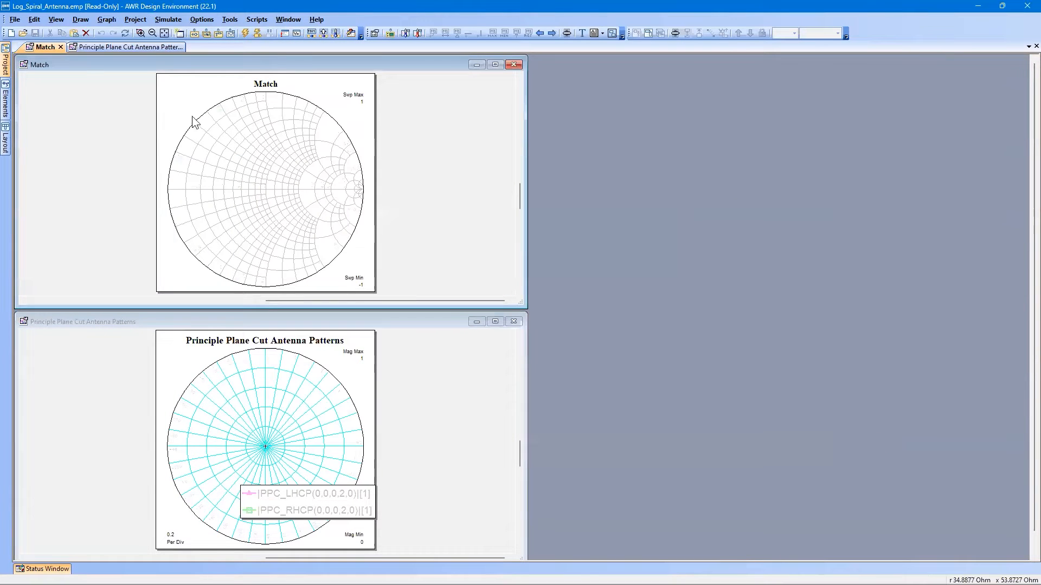
# Open the Spiral EM structure's layout and tile the open windows vertically.
pyautogui.click(7, 64)
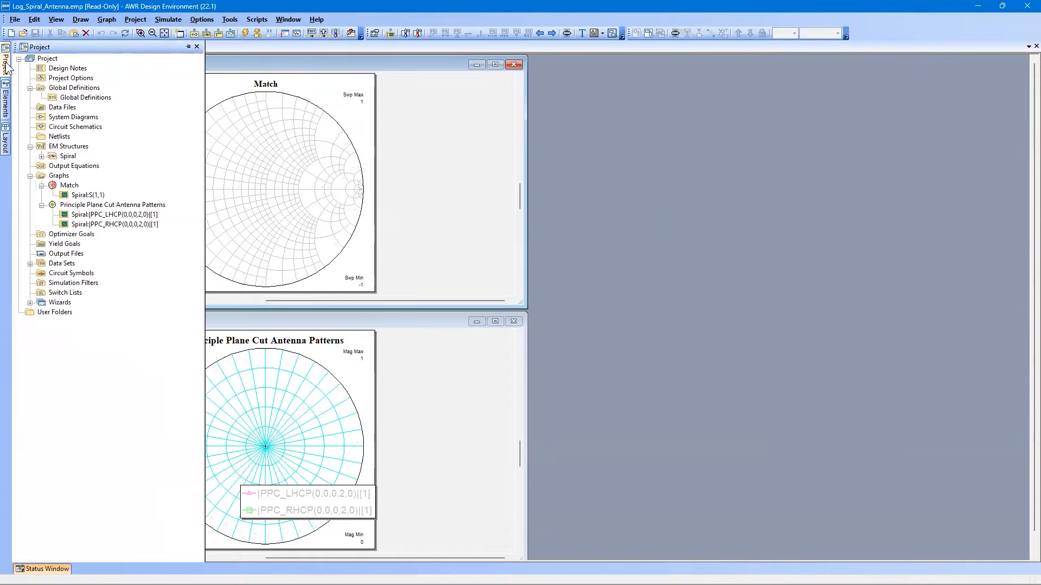
pyautogui.doubleClick(67, 157)
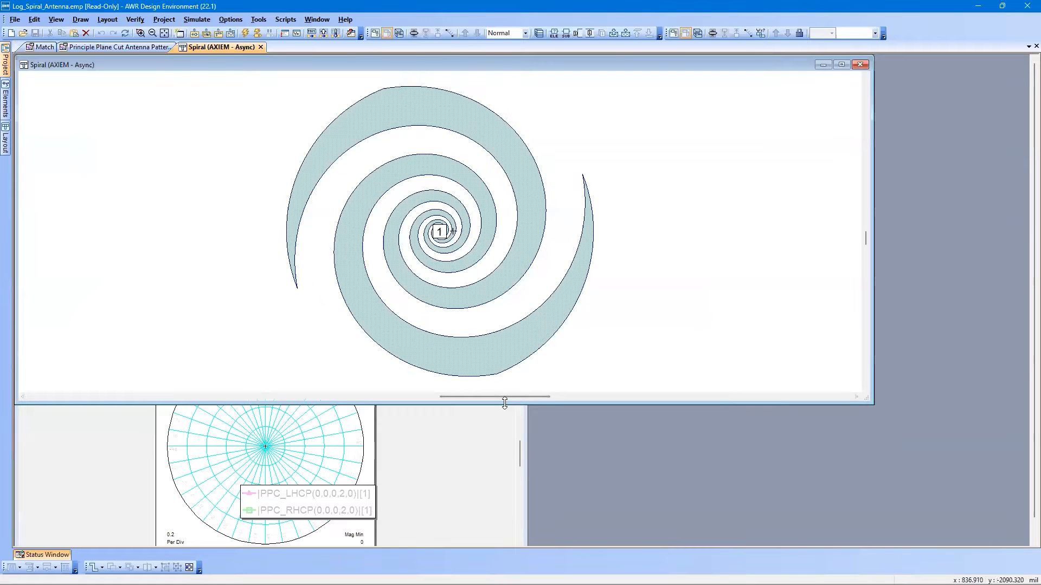
pyautogui.moveTo(505, 403); pyautogui.dragTo(513, 543)
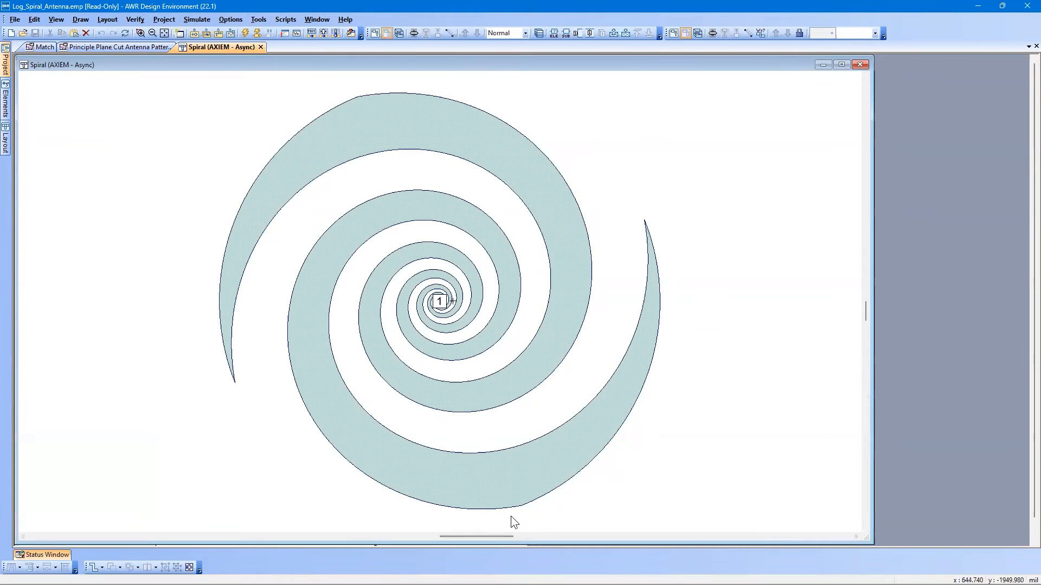
pyautogui.press('v')
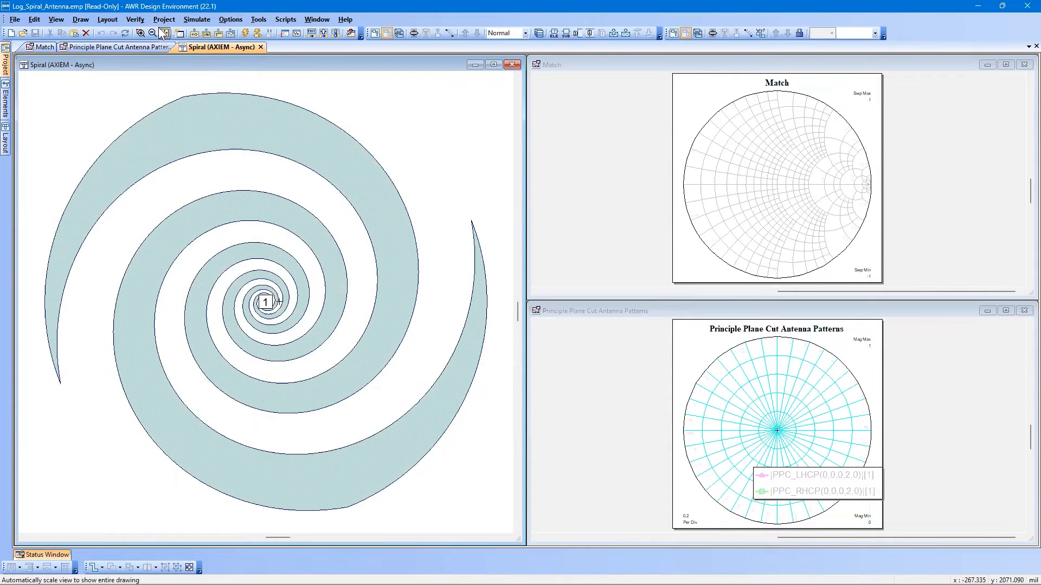
# Check the simulation frequency list in the project options and run the simulation.
pyautogui.click(221, 18)
pyautogui.click(238, 43)
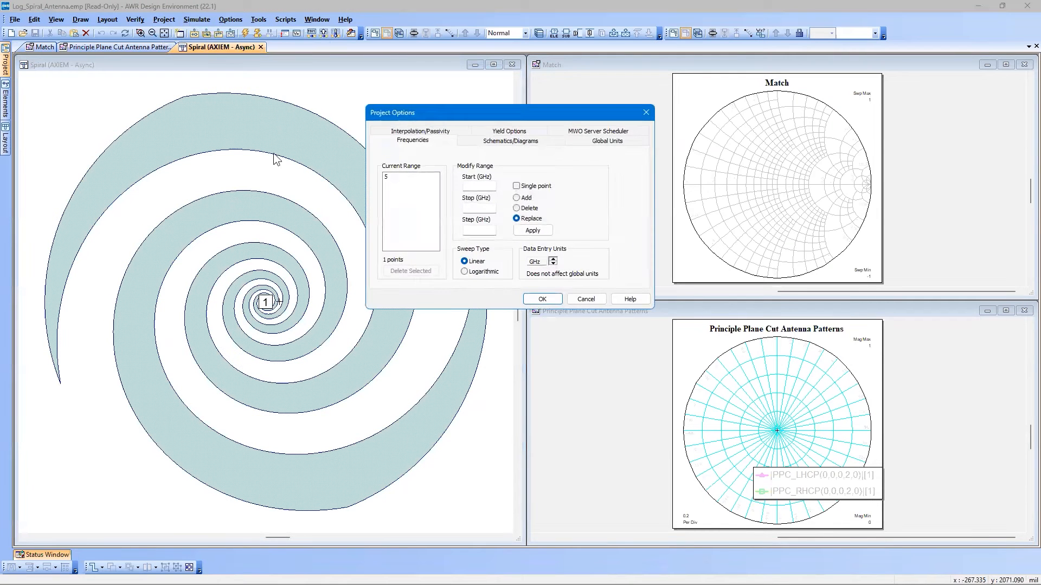
pyautogui.click(413, 177)
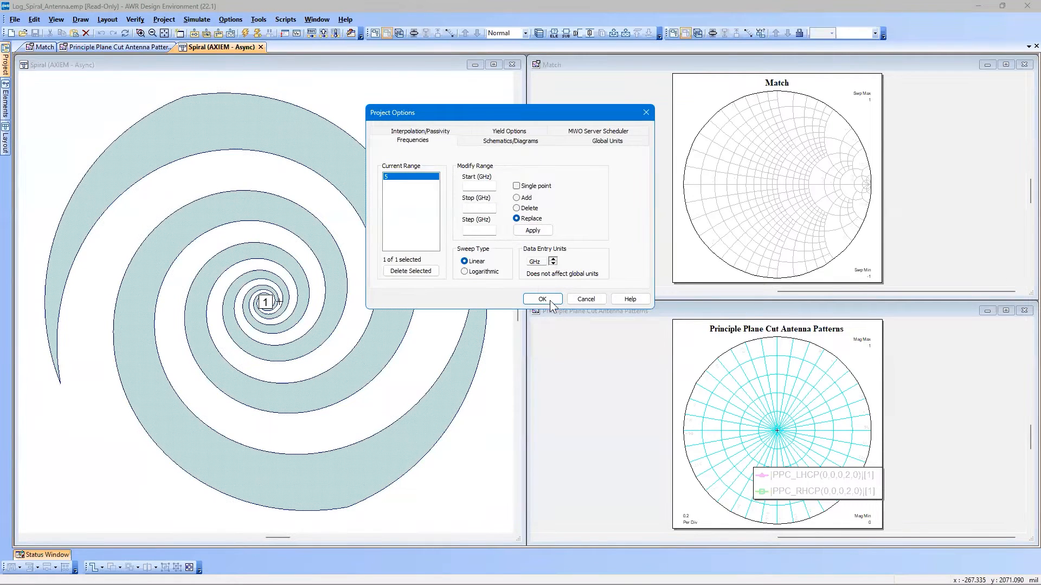
pyautogui.click(246, 33)
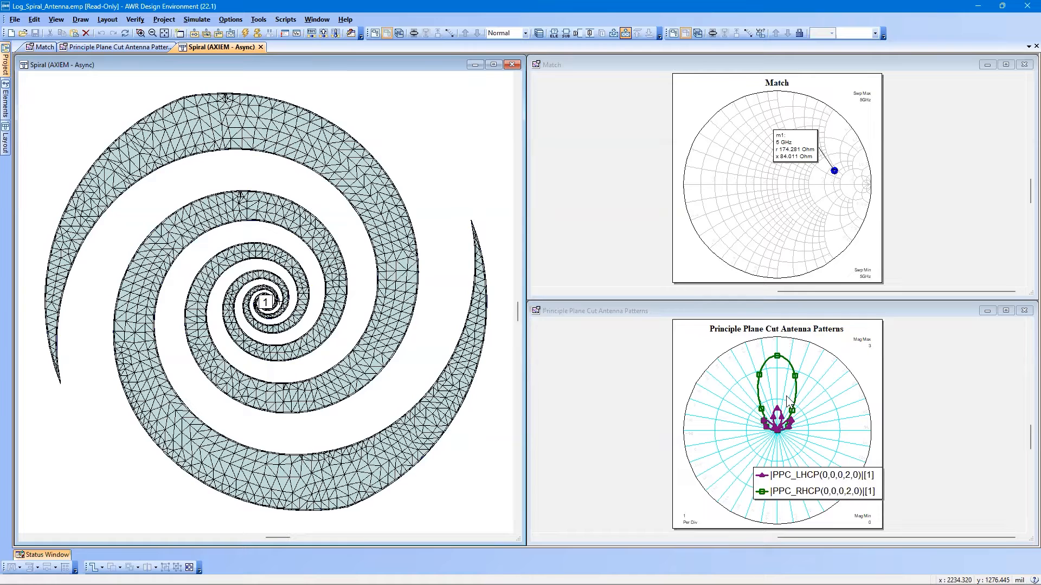
# Examine the Principle Plane Cut Antenna Patterns graph at full window size and restore the tiled view.
pyautogui.click(791, 312)
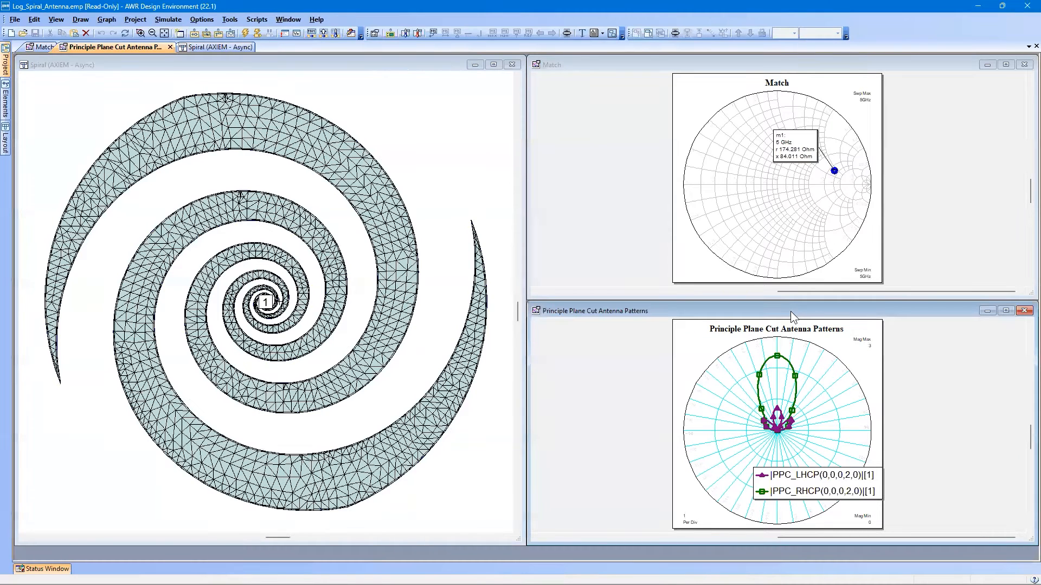
pyautogui.doubleClick(781, 313)
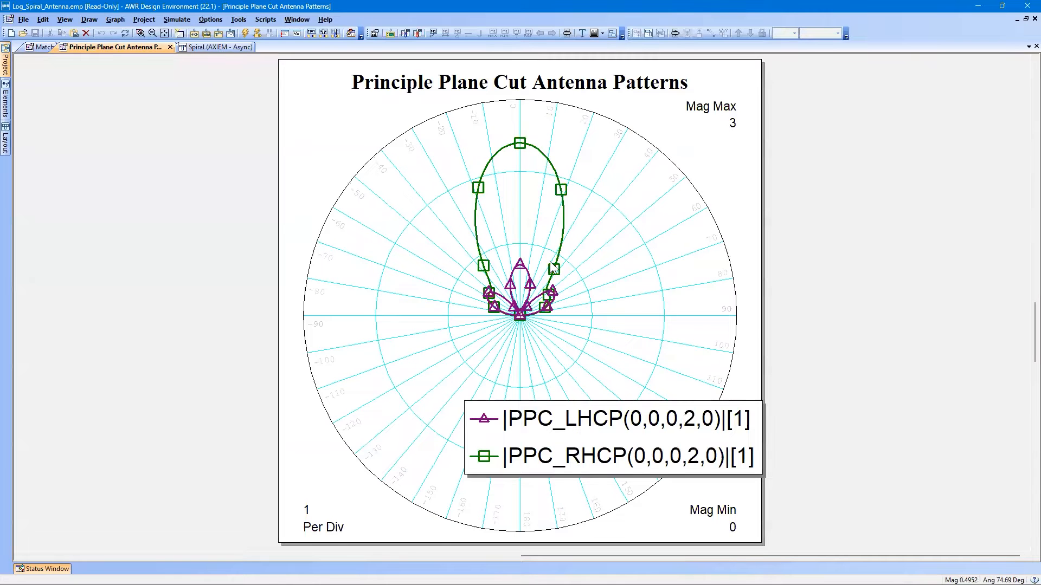
pyautogui.click(1026, 19)
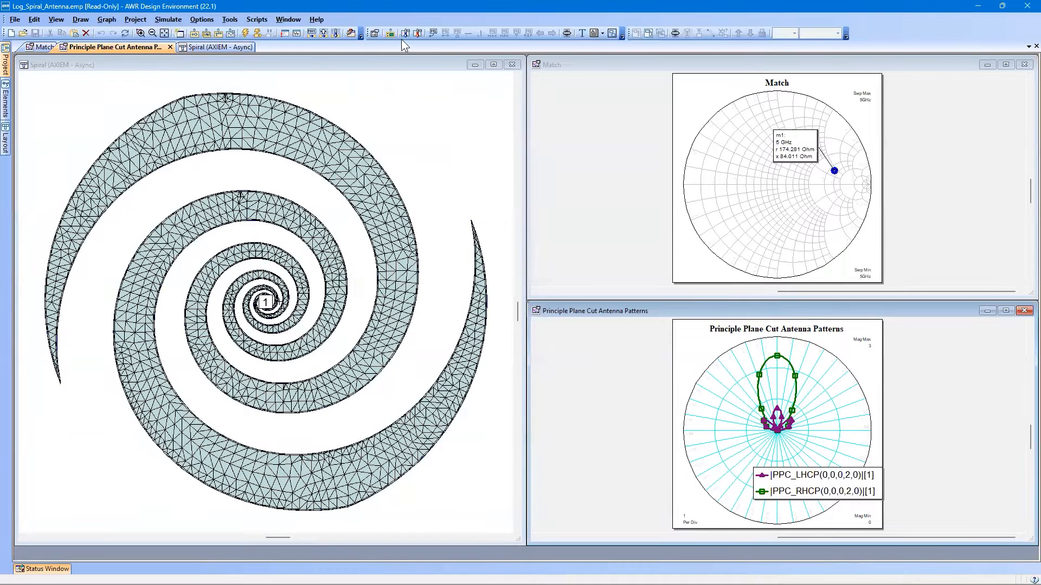
# Inspect the Spiral's radiation pattern from several angles in a 3D view and close that view.
pyautogui.click(364, 107)
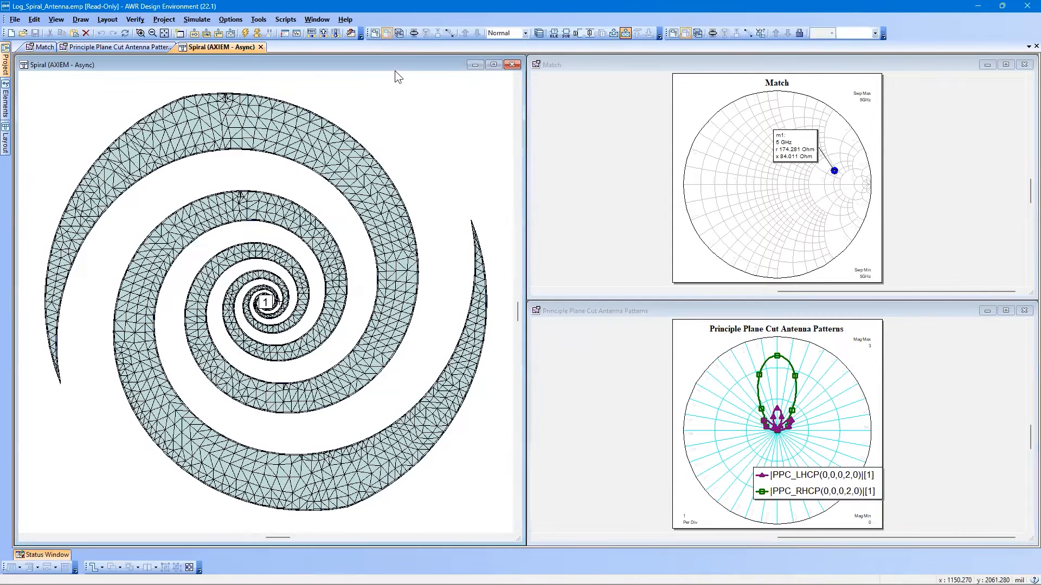
pyautogui.click(399, 33)
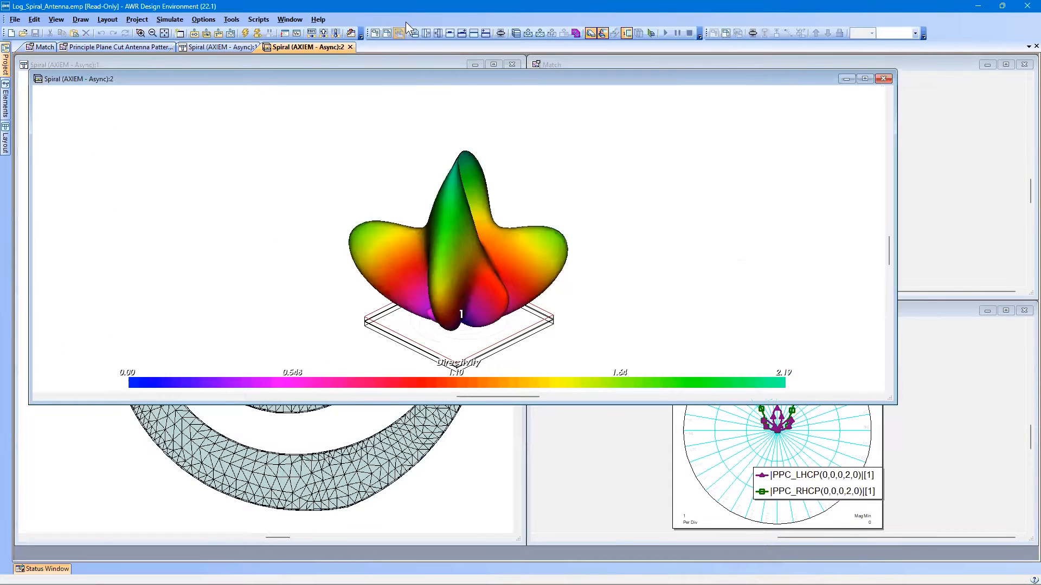
pyautogui.moveTo(515, 249); pyautogui.dragTo(469, 160)
pyautogui.moveTo(385, 147); pyautogui.dragTo(782, 258)
pyautogui.moveTo(470, 296); pyautogui.dragTo(552, 295)
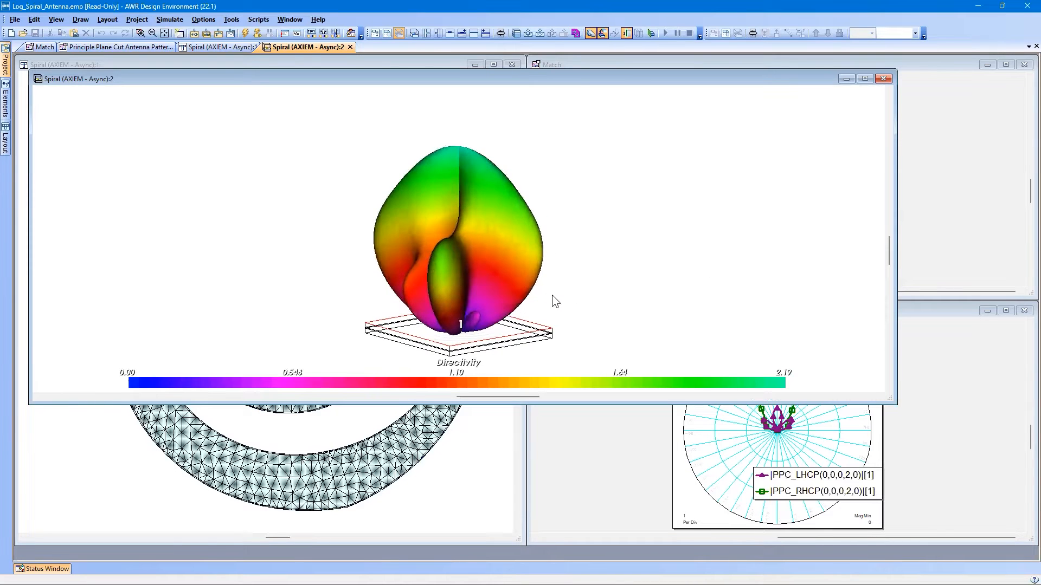
pyautogui.click(878, 80)
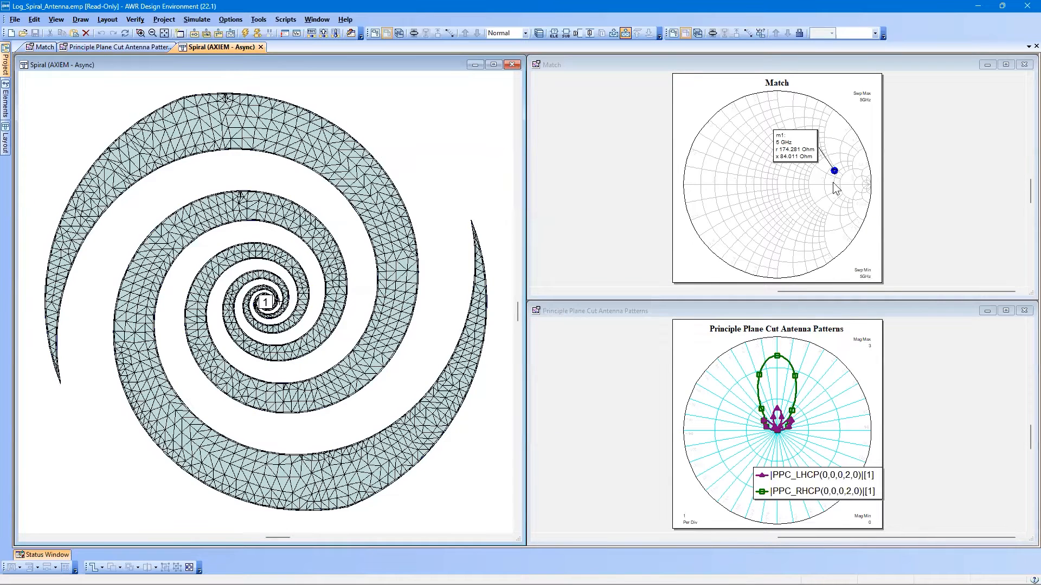
# Maximize the Match Smith chart and delete its m1 marker.
pyautogui.doubleClick(833, 65)
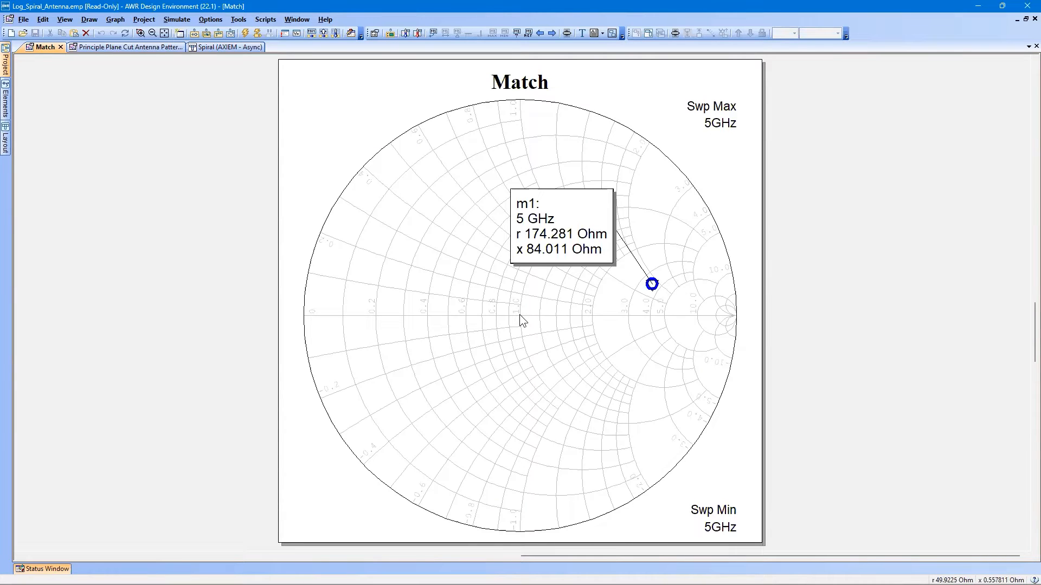
pyautogui.click(561, 233)
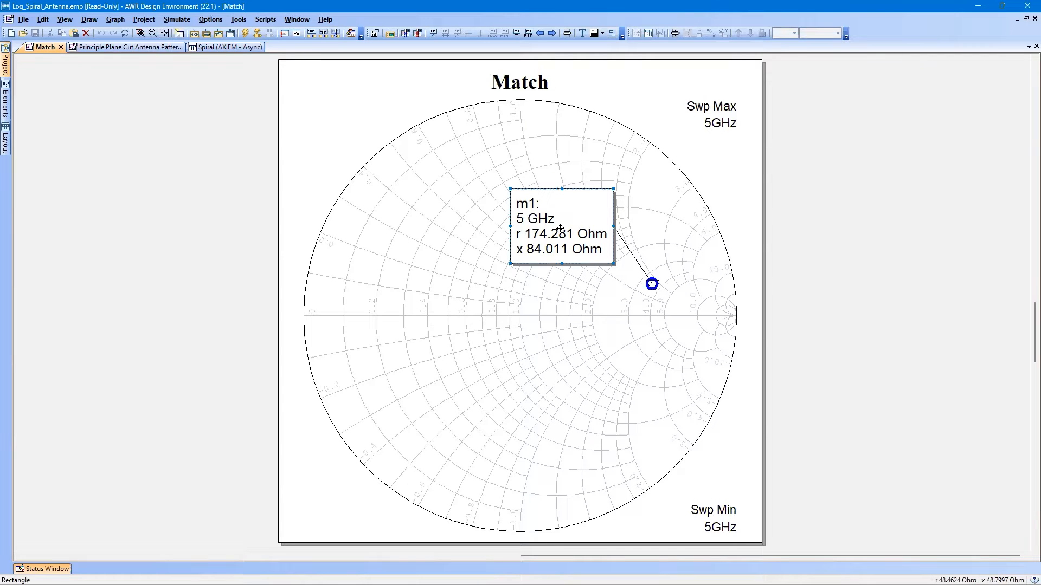
pyautogui.press('Delete')
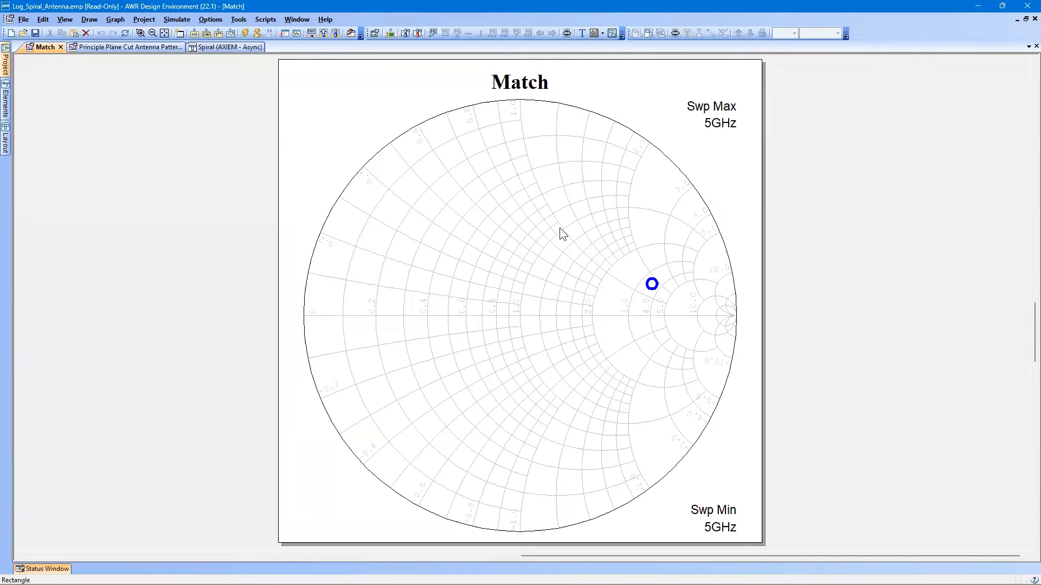
# Change the Match chart's Spiral:S(1,1) trace to a smaller square symbol with a thinner line weight.
pyautogui.rightClick(465, 239)
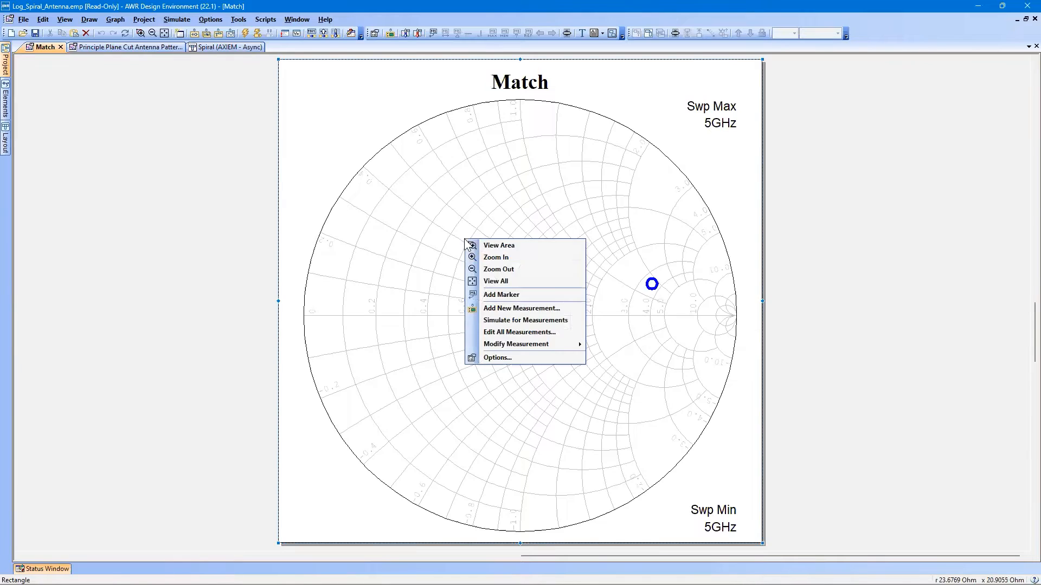
pyautogui.click(505, 359)
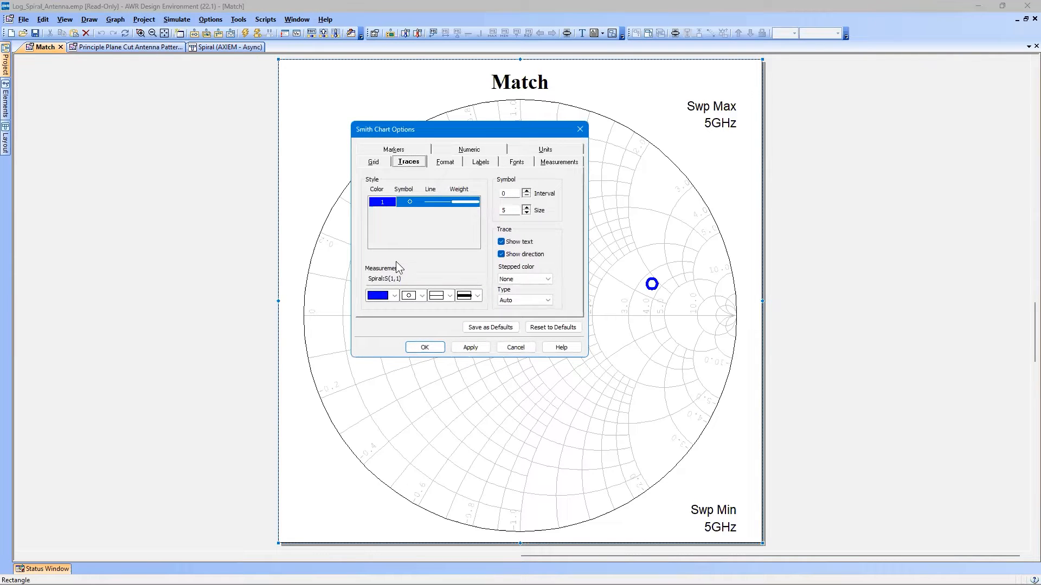
pyautogui.click(423, 296)
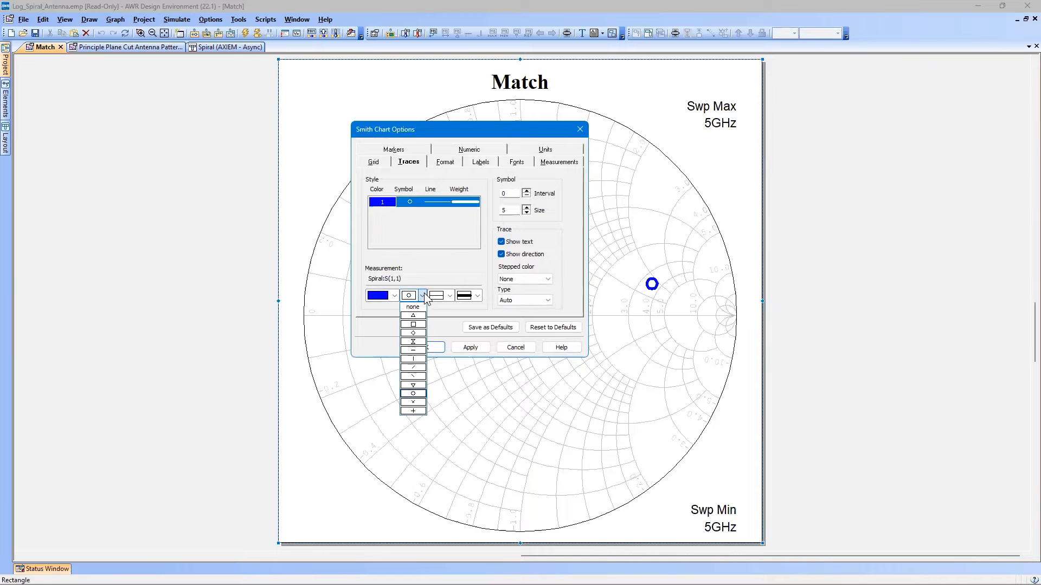
pyautogui.click(413, 327)
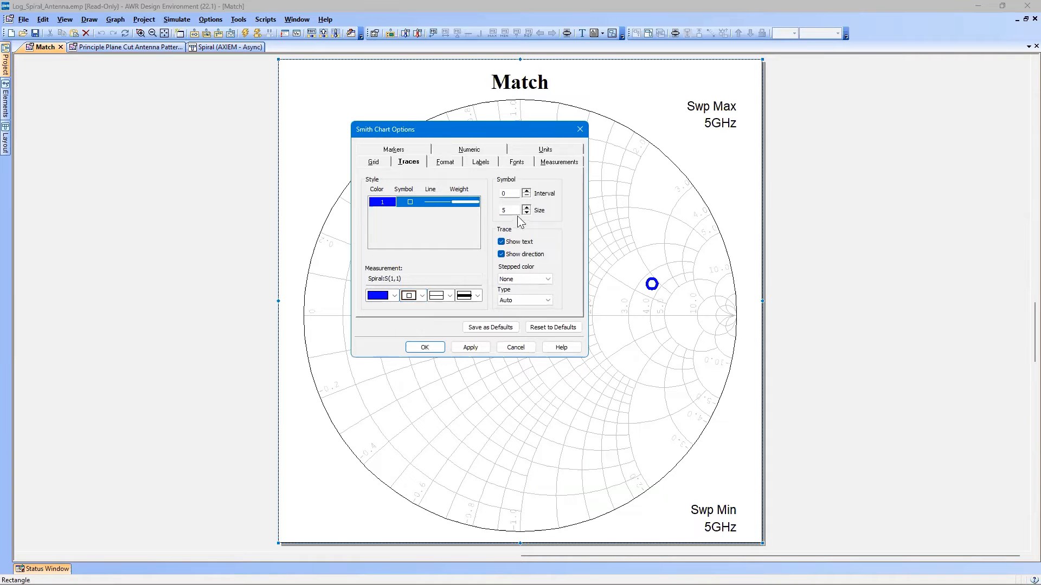
pyautogui.click(477, 296)
pyautogui.click(469, 316)
pyautogui.click(527, 213)
pyautogui.click(425, 347)
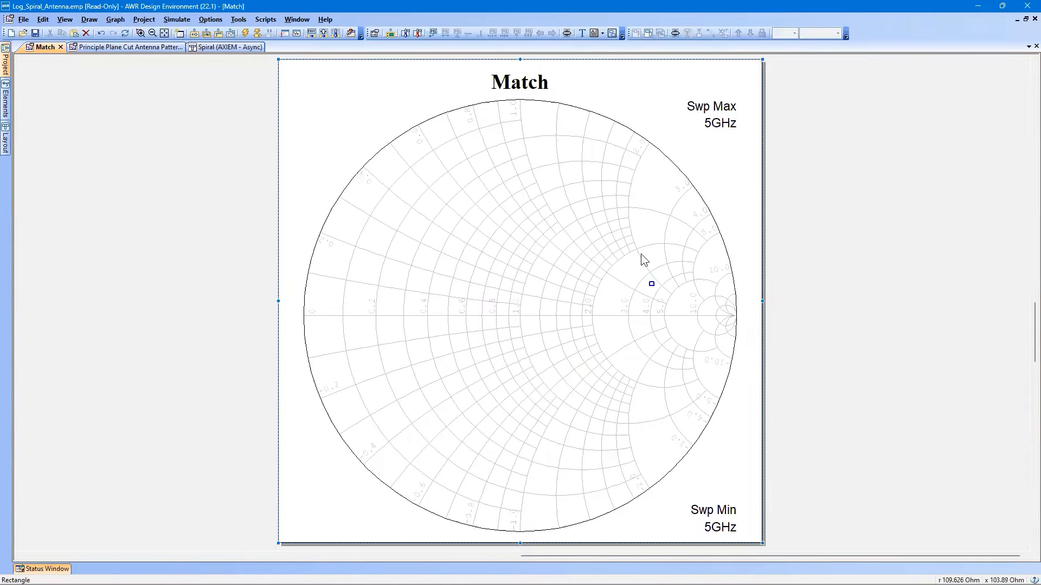
# Restore the Match chart to its tiled size and close the Principle Plane Cut Antenna Patterns graph.
pyautogui.click(651, 284)
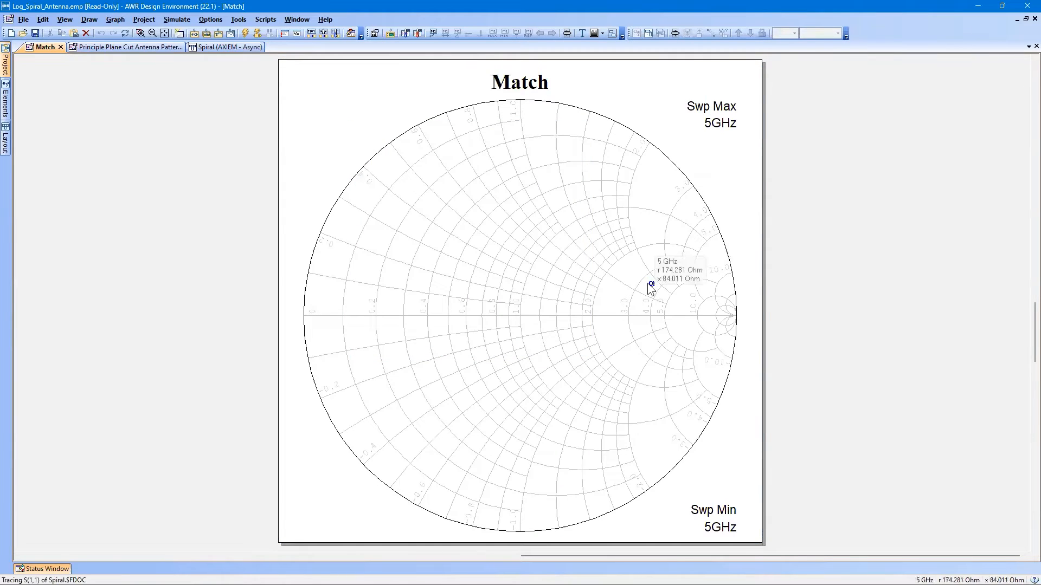
pyautogui.click(1026, 20)
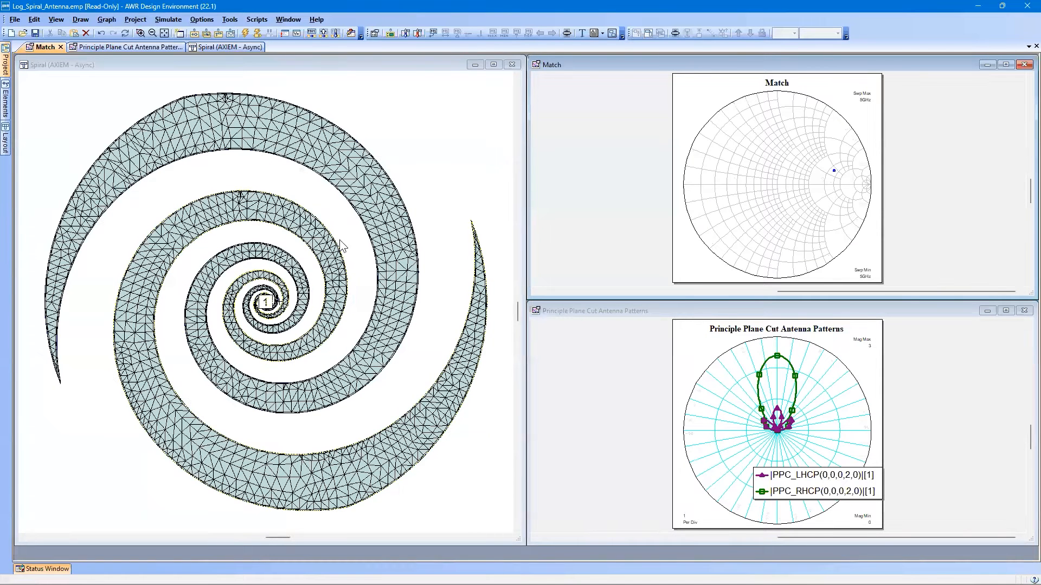
pyautogui.click(1024, 311)
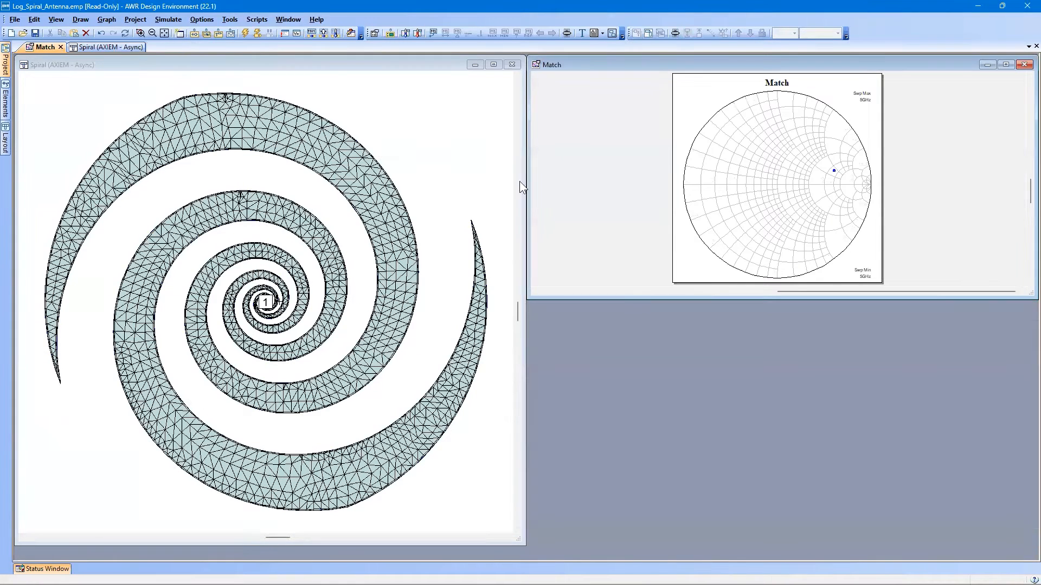
# Create a new circuit schematic named Match.
pyautogui.click(215, 33)
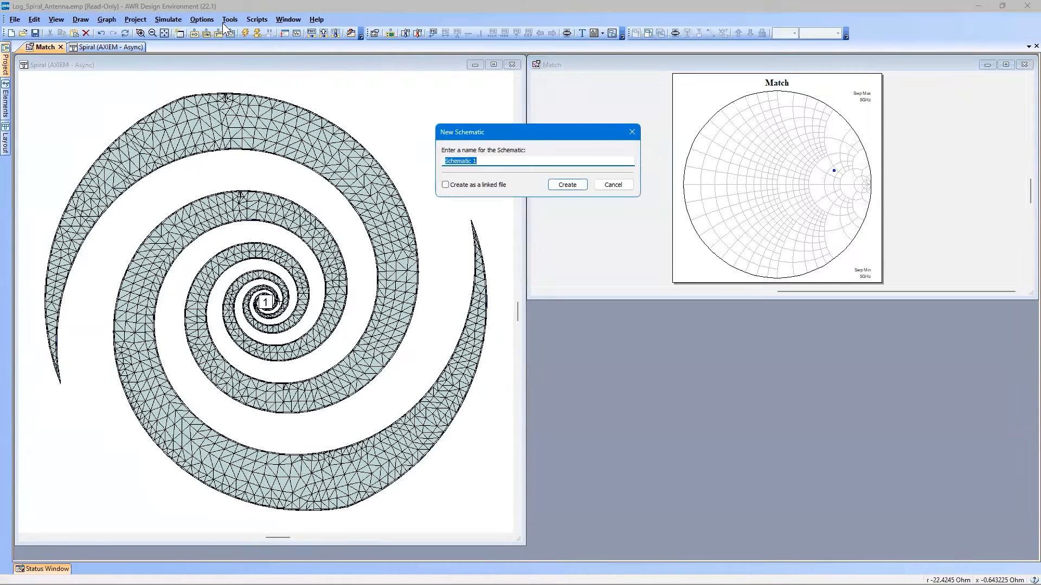
pyautogui.write('Match')
pyautogui.press('Return')
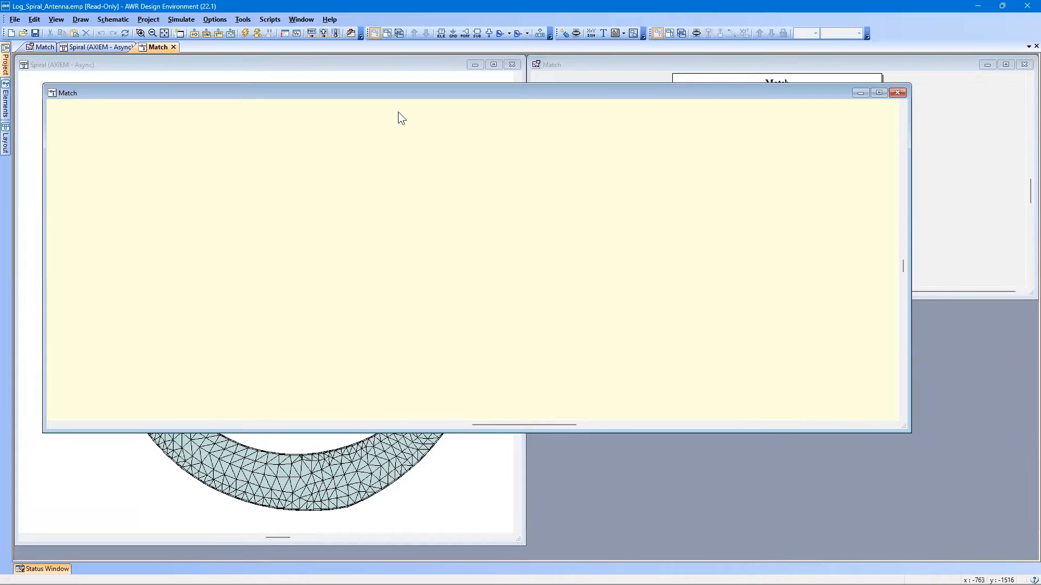
# Insert the Spiral EM structure as a subcircuit with normal grounding and move its parameter text inside the symbol.
pyautogui.click(476, 34)
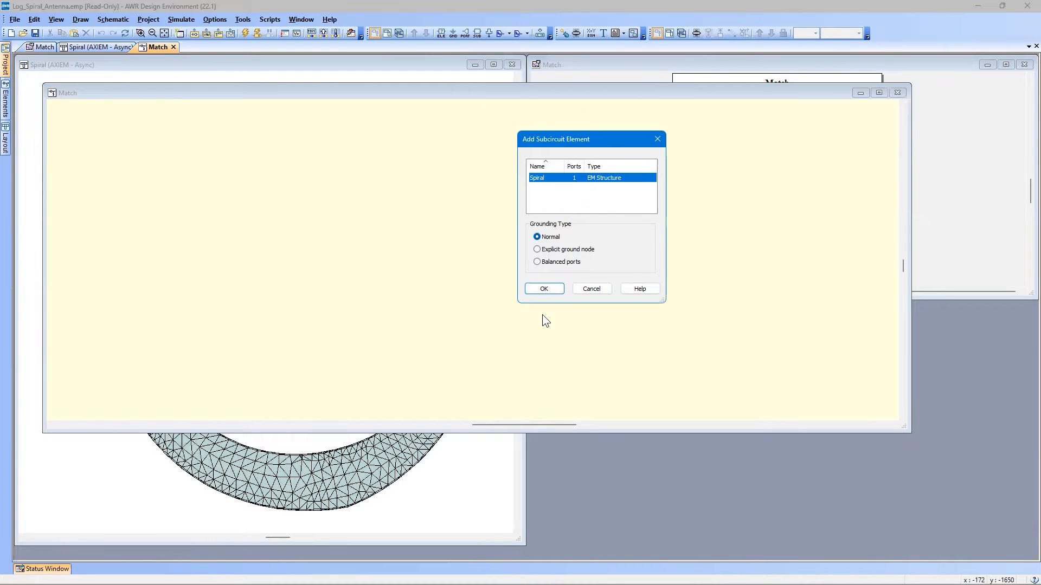
pyautogui.click(544, 289)
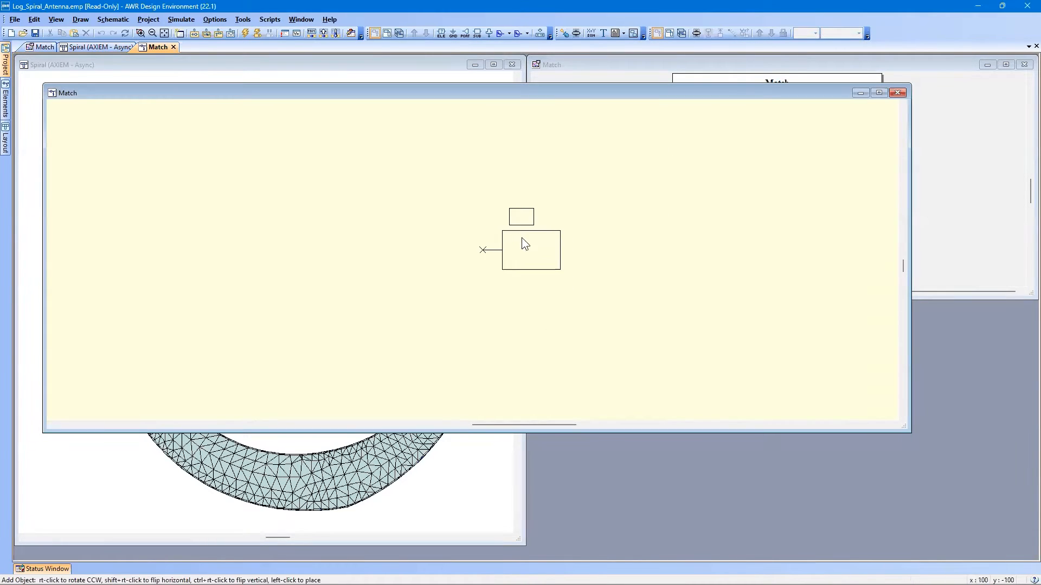
pyautogui.click(521, 237)
pyautogui.moveTo(519, 217); pyautogui.dragTo(526, 251)
pyautogui.click(365, 288)
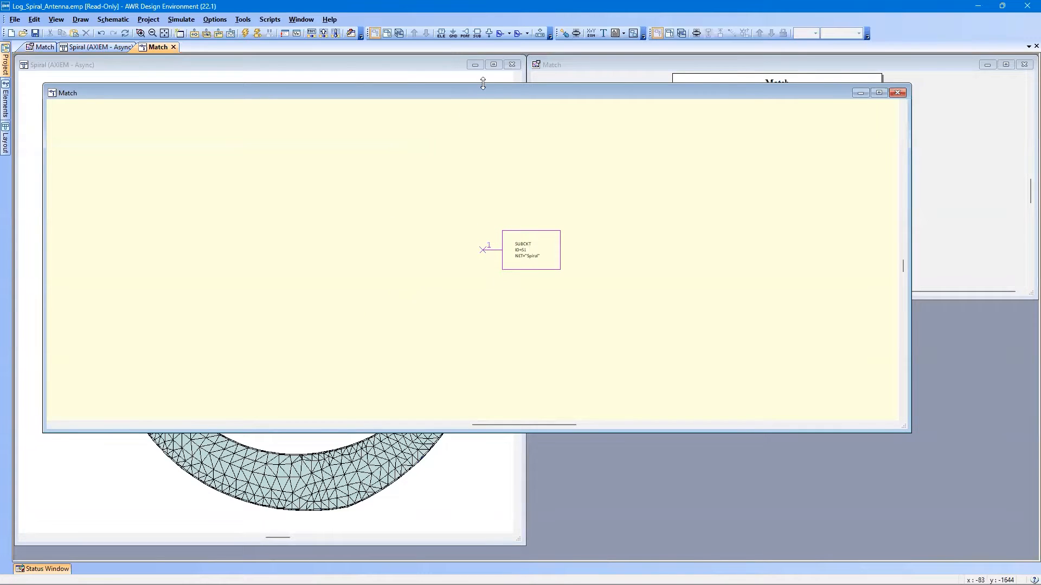
# Add a port in line with the Spiral subcircuit's input node so a wire connects them.
pyautogui.click(463, 31)
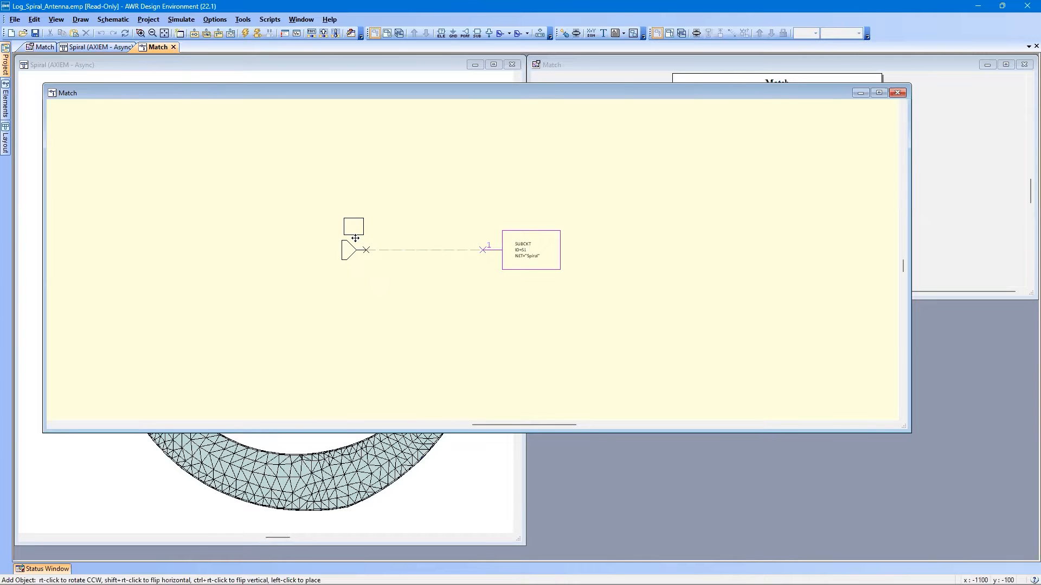
pyautogui.click(355, 238)
pyautogui.click(387, 306)
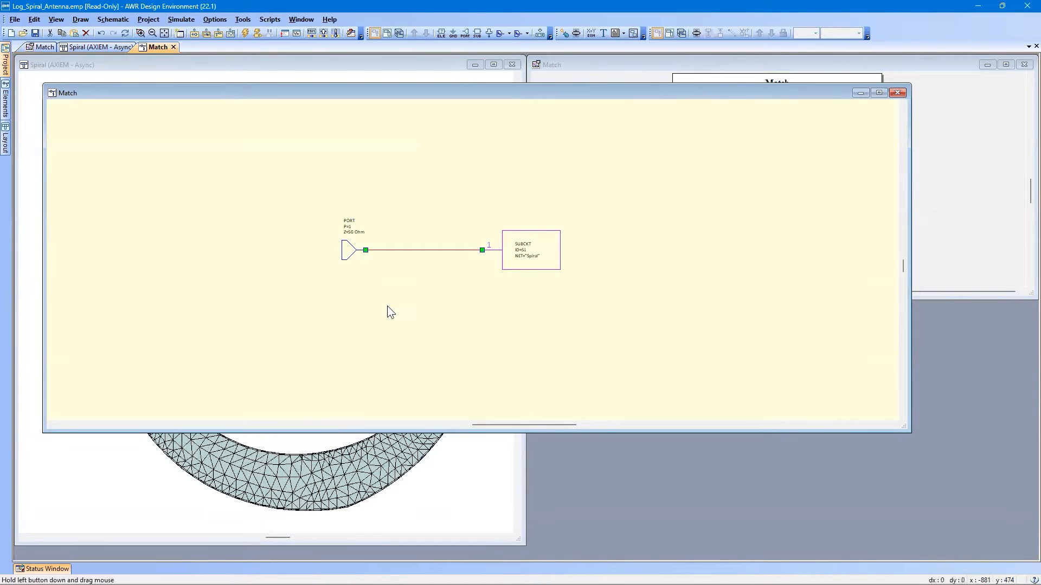
# Tile the schematic beside the antenna layout and Smith chart, and fit the circuit in the schematic window.
pyautogui.click(570, 75)
pyautogui.click(473, 81)
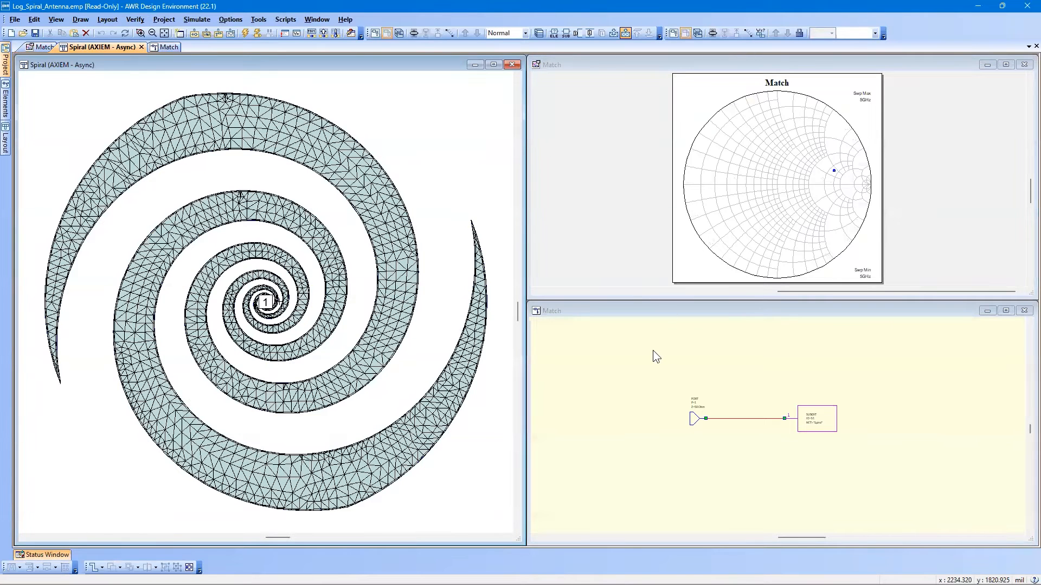
pyautogui.click(732, 430)
pyautogui.press('Home')
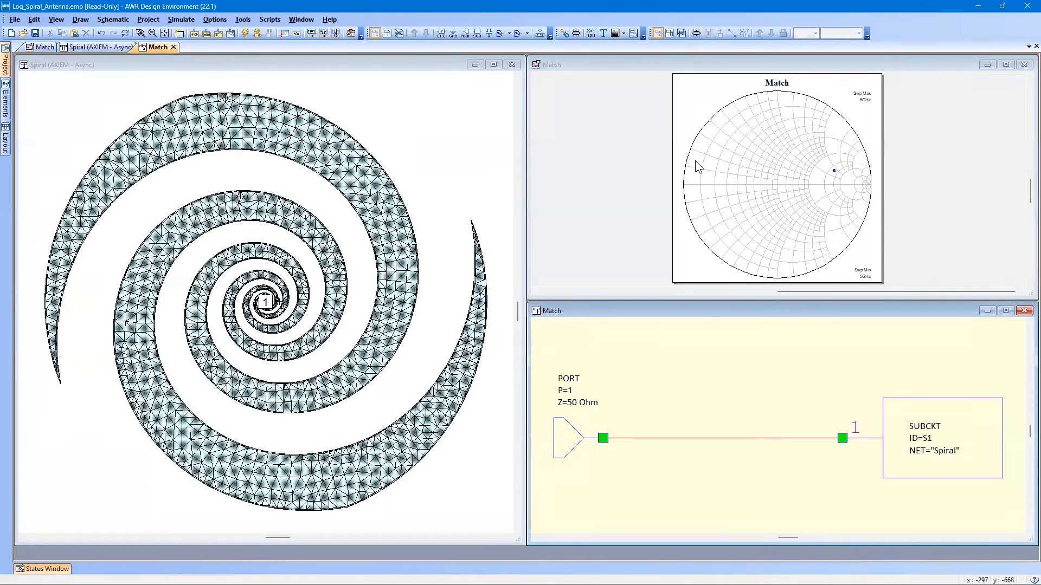
# Add a complex S(1,1) port-parameter measurement of the Match schematic to the Match Smith chart.
pyautogui.rightClick(746, 139)
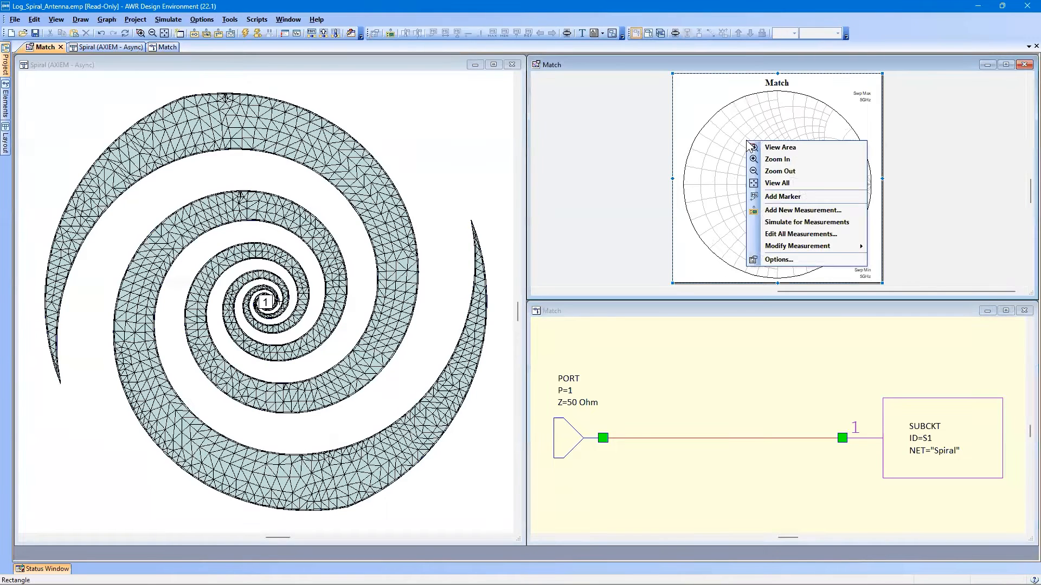
pyautogui.click(774, 211)
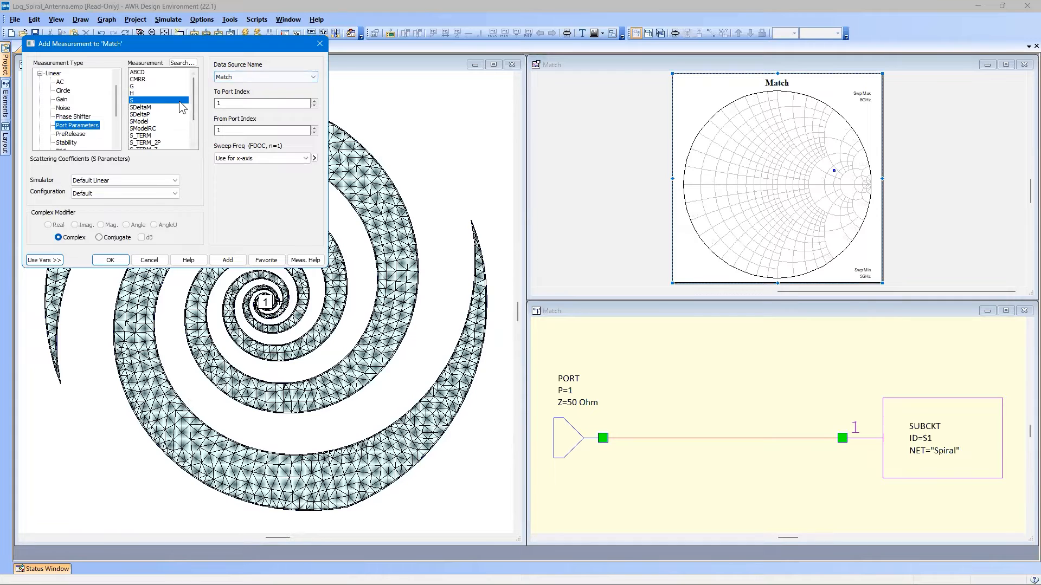
pyautogui.click(112, 262)
# Give the Match:S(1,1) trace on the Smith chart a circle symbol and a heavier line weight.
pyautogui.rightClick(796, 150)
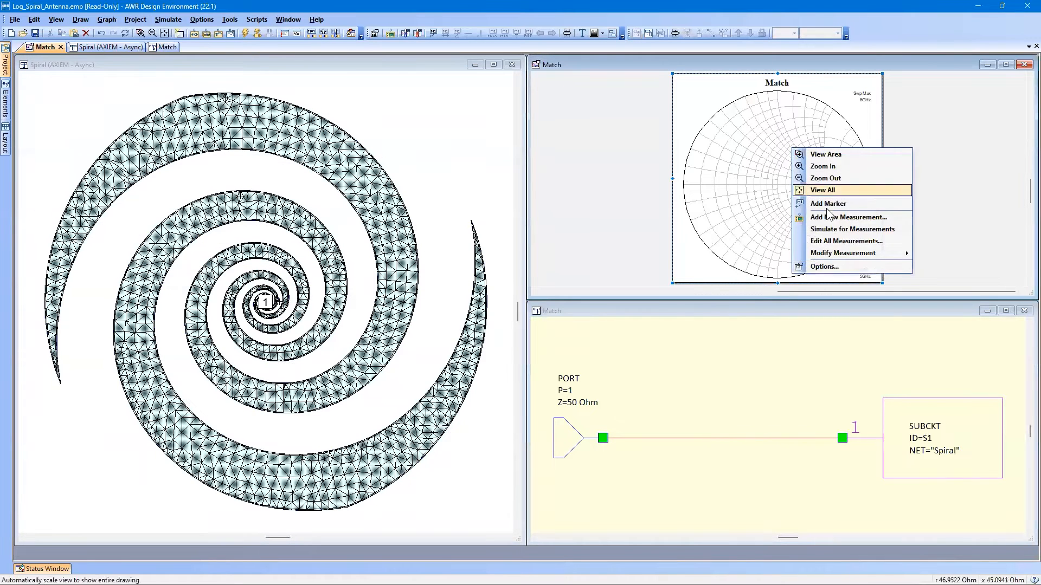
pyautogui.click(838, 267)
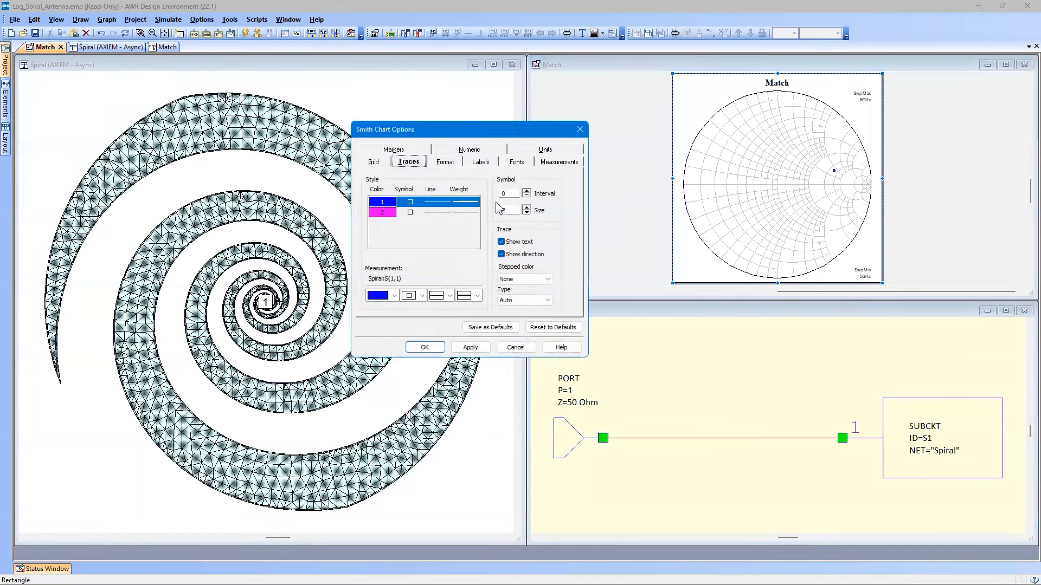
pyautogui.click(409, 213)
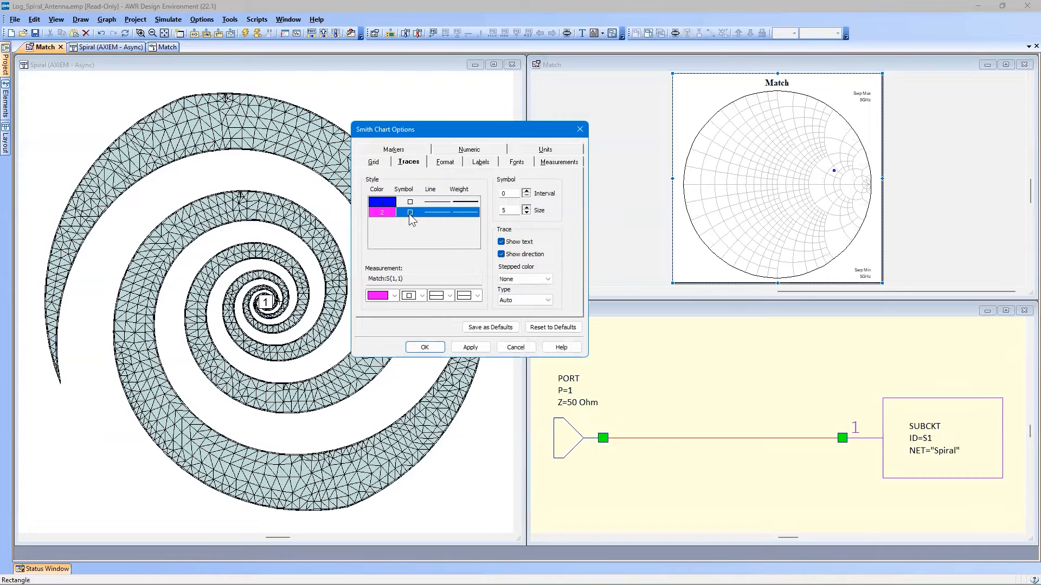
pyautogui.click(422, 296)
pyautogui.click(413, 393)
pyautogui.click(477, 295)
pyautogui.click(475, 318)
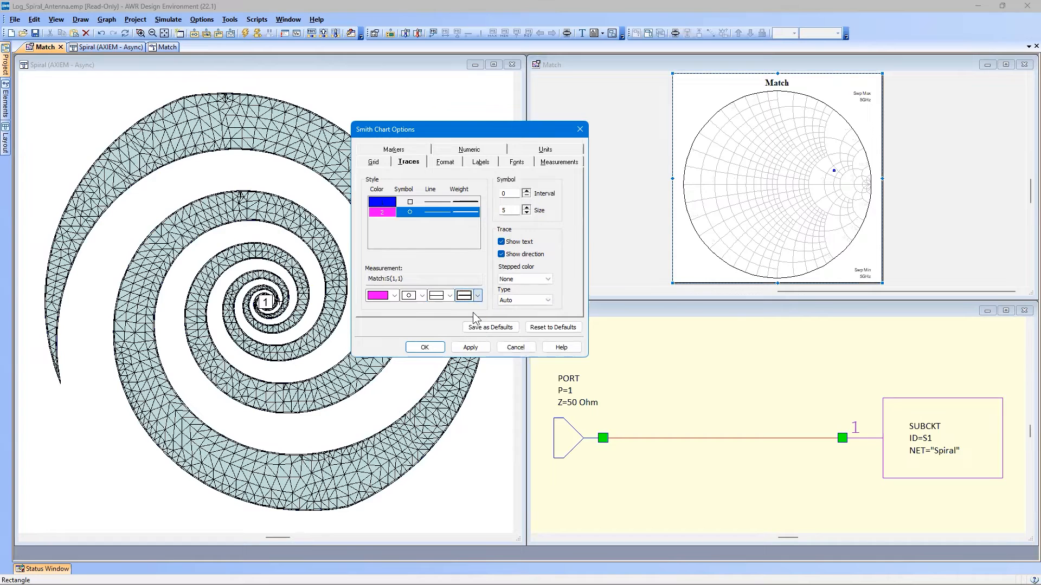
pyautogui.click(434, 348)
pyautogui.click(615, 223)
# Run the simulation, compare the two traces on the enlarged Match chart, and return to the schematic's port.
pyautogui.click(246, 32)
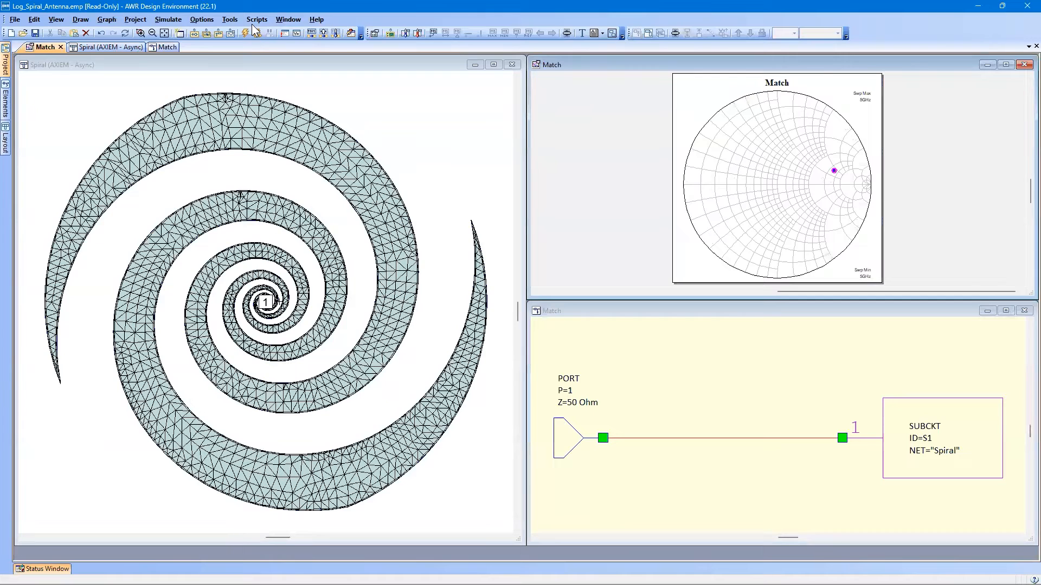
pyautogui.doubleClick(820, 66)
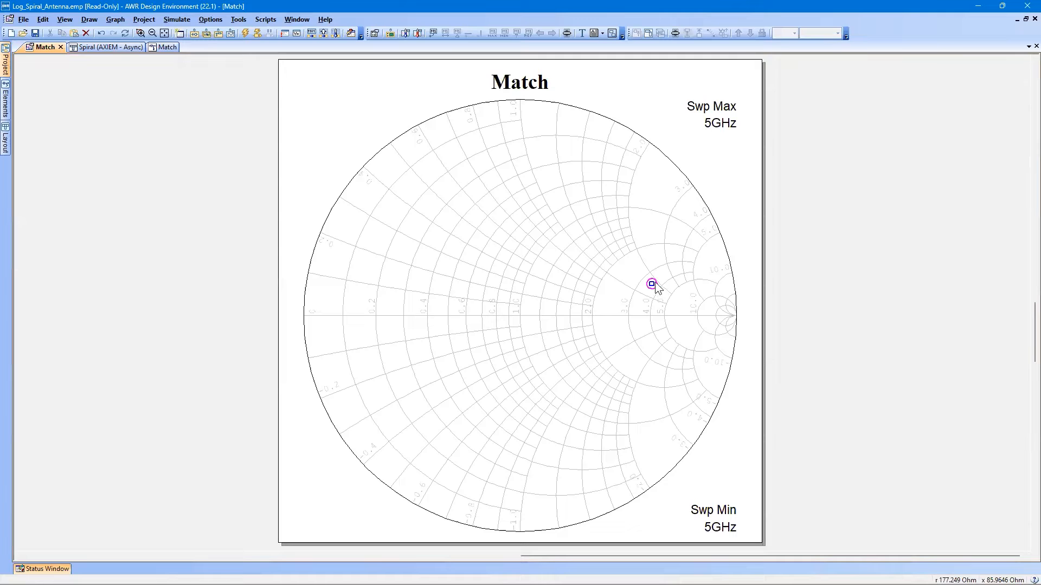
pyautogui.click(1025, 19)
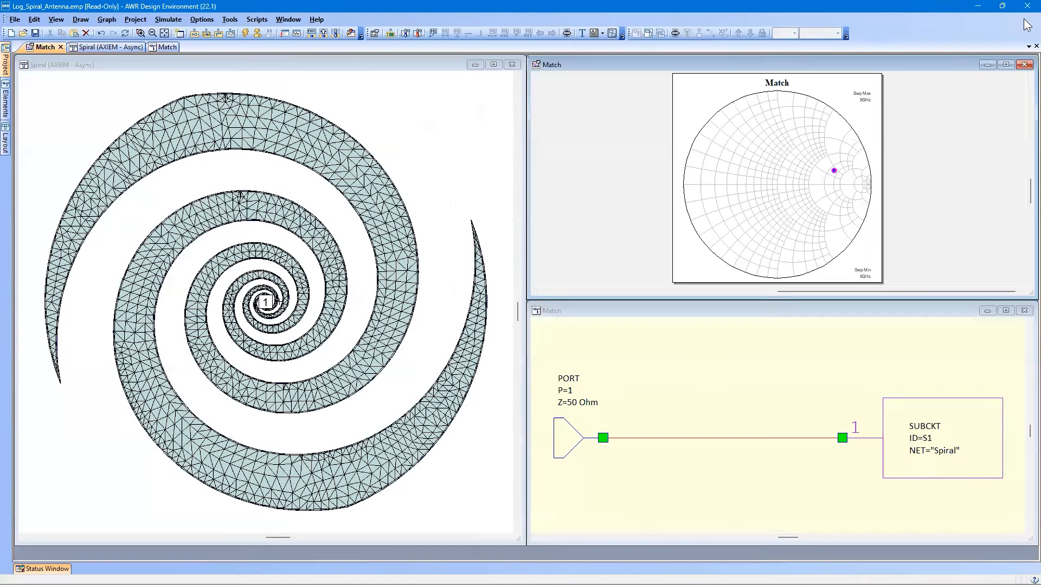
pyautogui.click(569, 437)
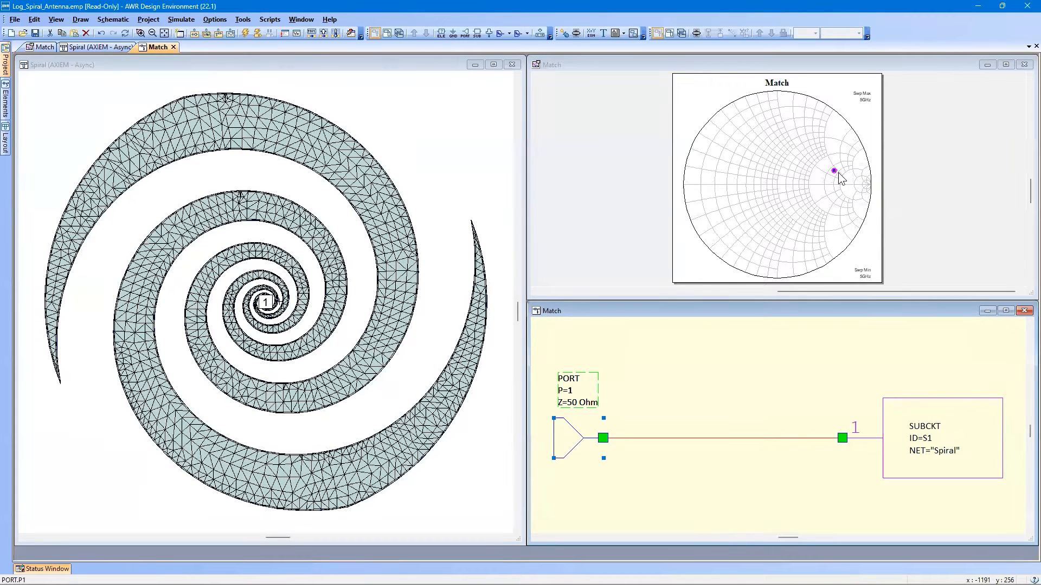
# Maximize the Match Smith chart and show its admittance grid along with the impedance grid.
pyautogui.doubleClick(788, 66)
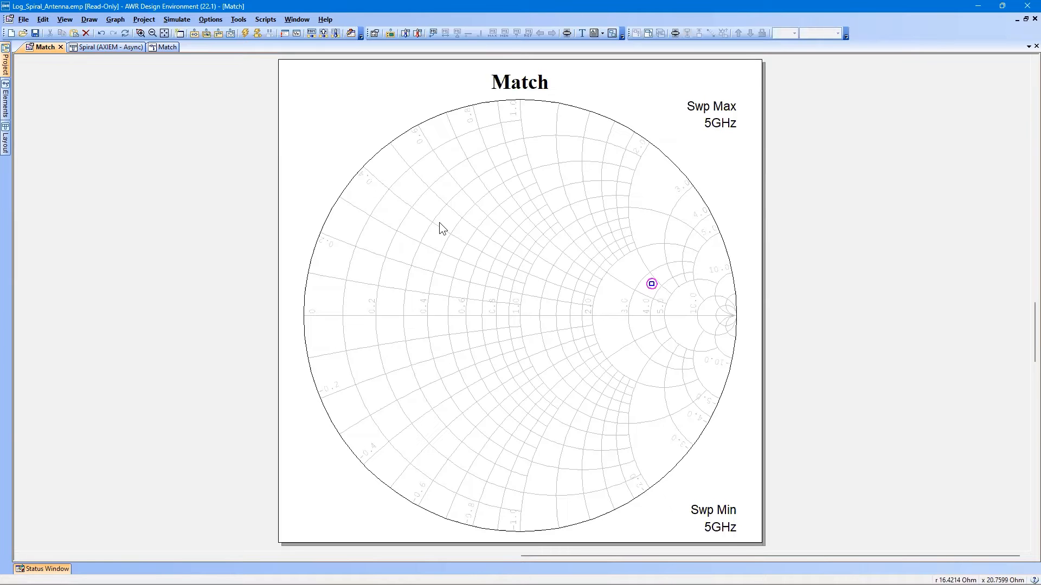
pyautogui.rightClick(467, 171)
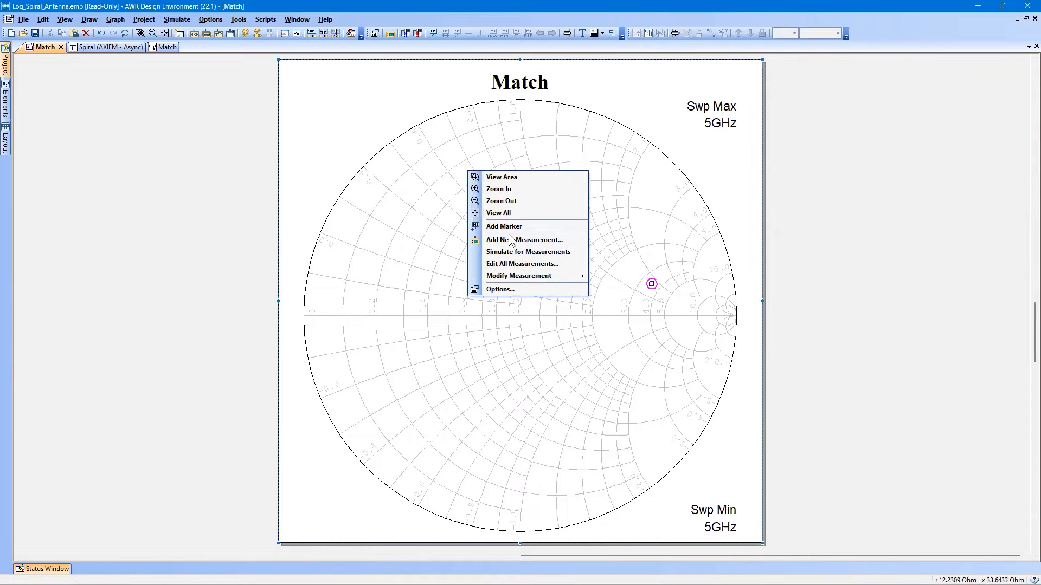
pyautogui.click(498, 289)
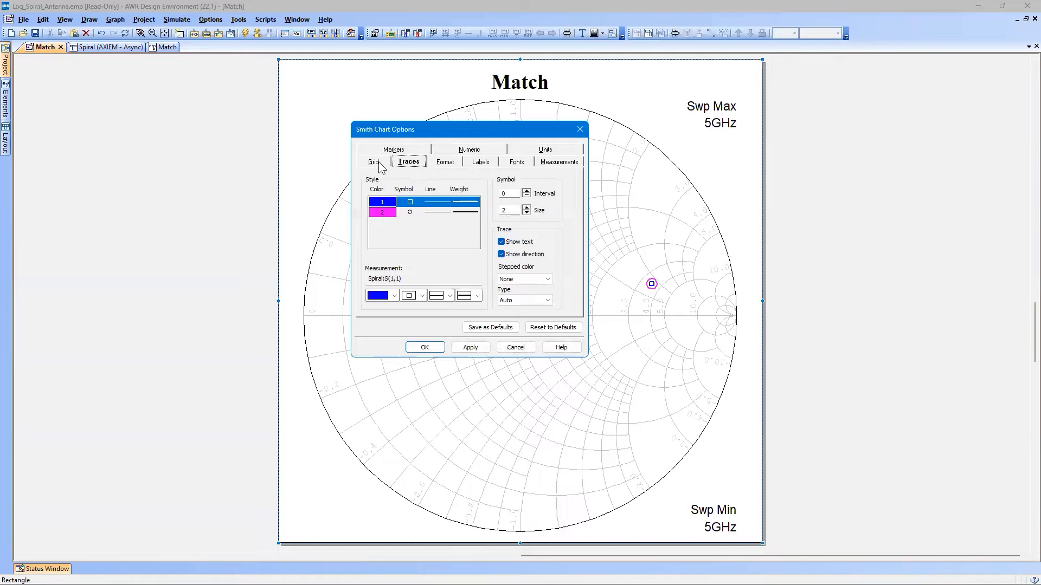
pyautogui.click(374, 162)
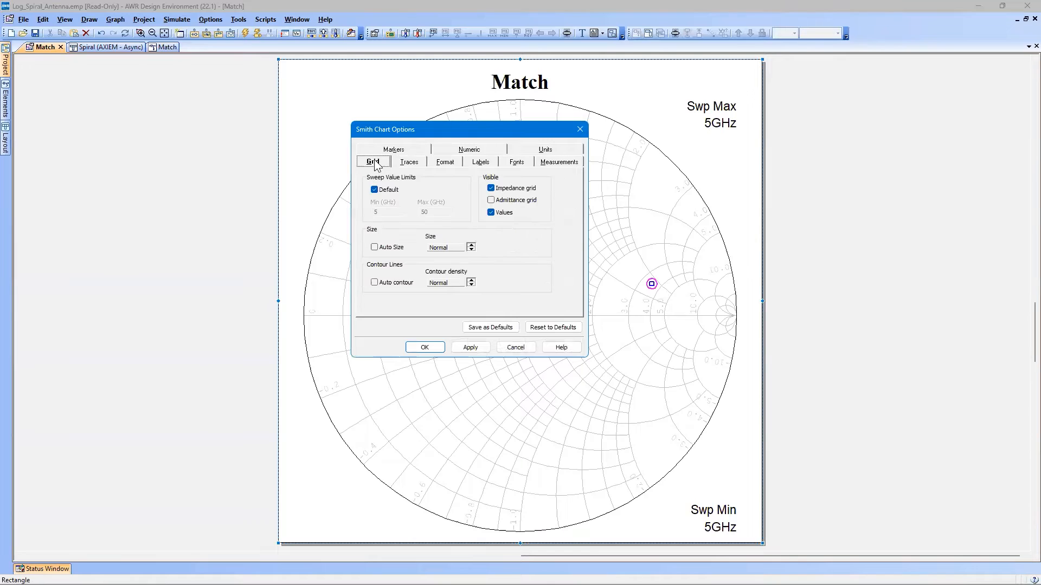
pyautogui.click(512, 205)
pyautogui.click(432, 347)
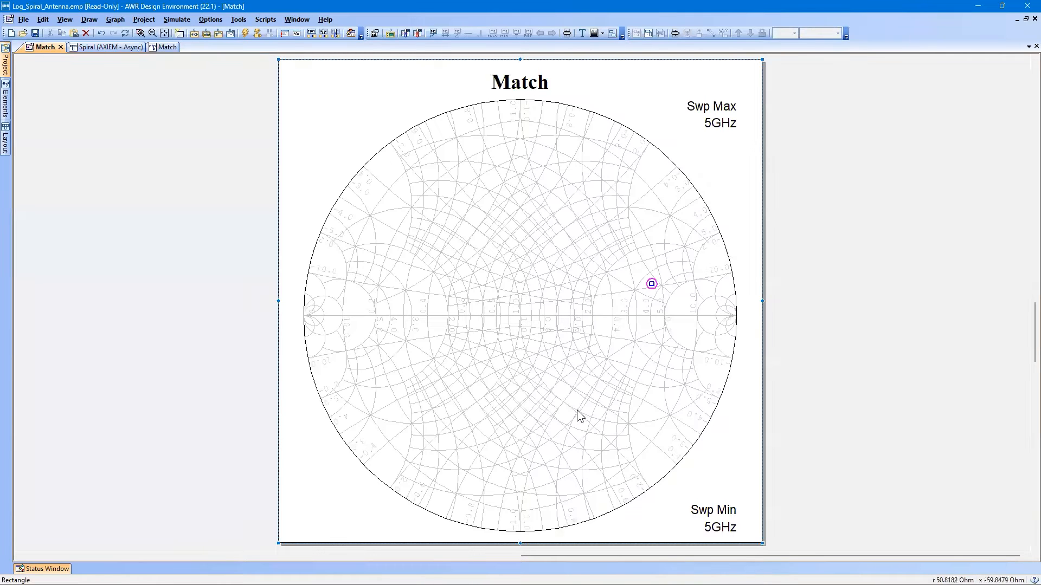
pyautogui.click(519, 315)
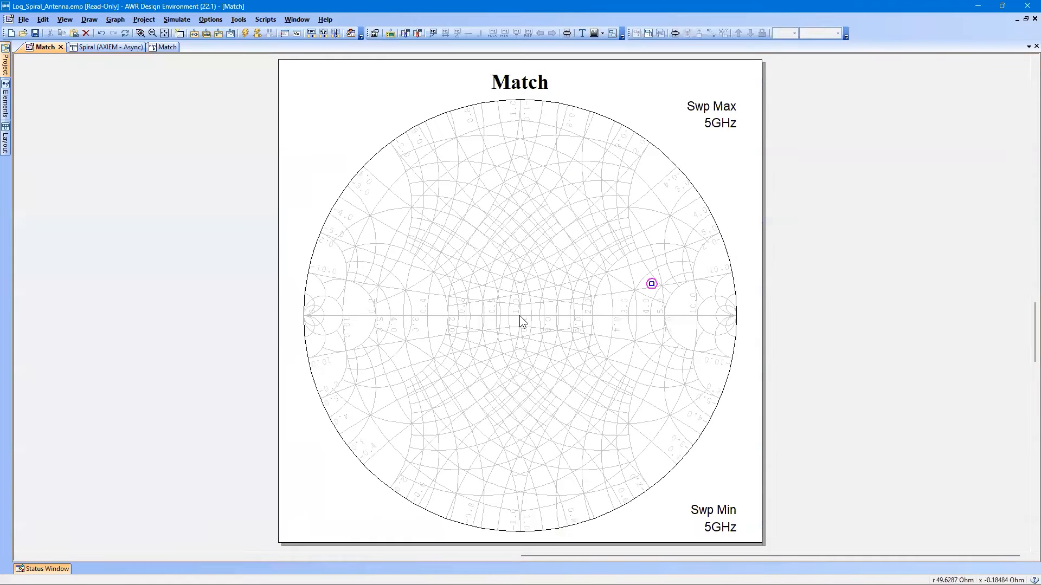
# Place a lumped CAP capacitor, rotated vertically, on the Spiral subcircuit's input node in the Match schematic.
pyautogui.click(162, 48)
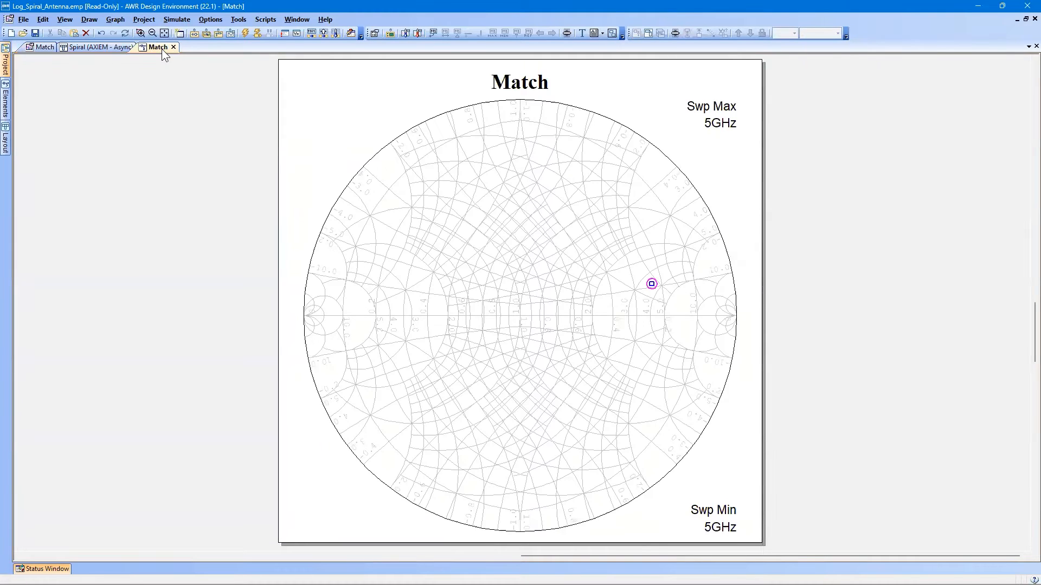
pyautogui.scroll(-4, 623, 396)
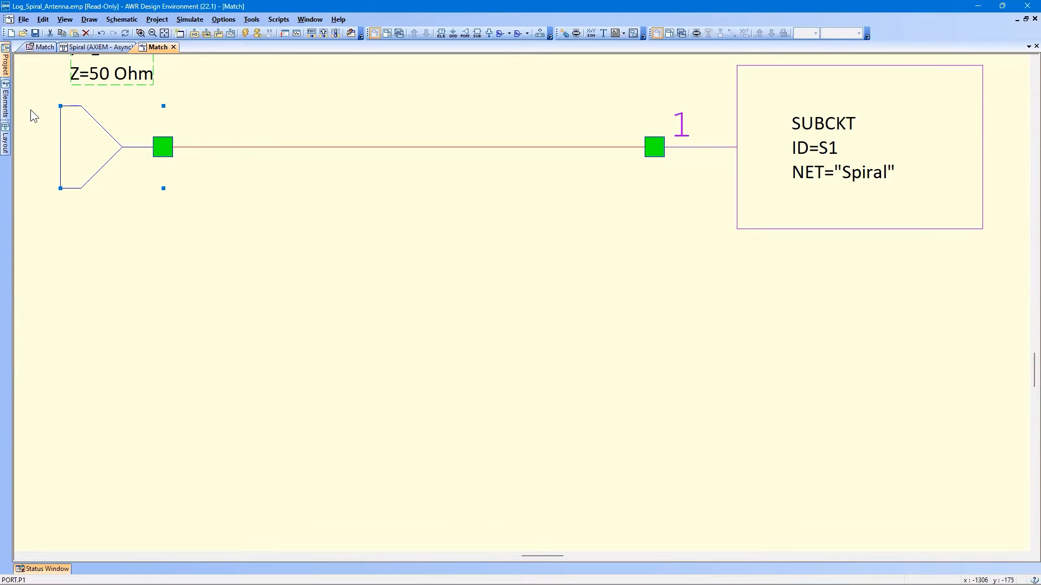
pyautogui.click(6, 100)
pyautogui.click(33, 118)
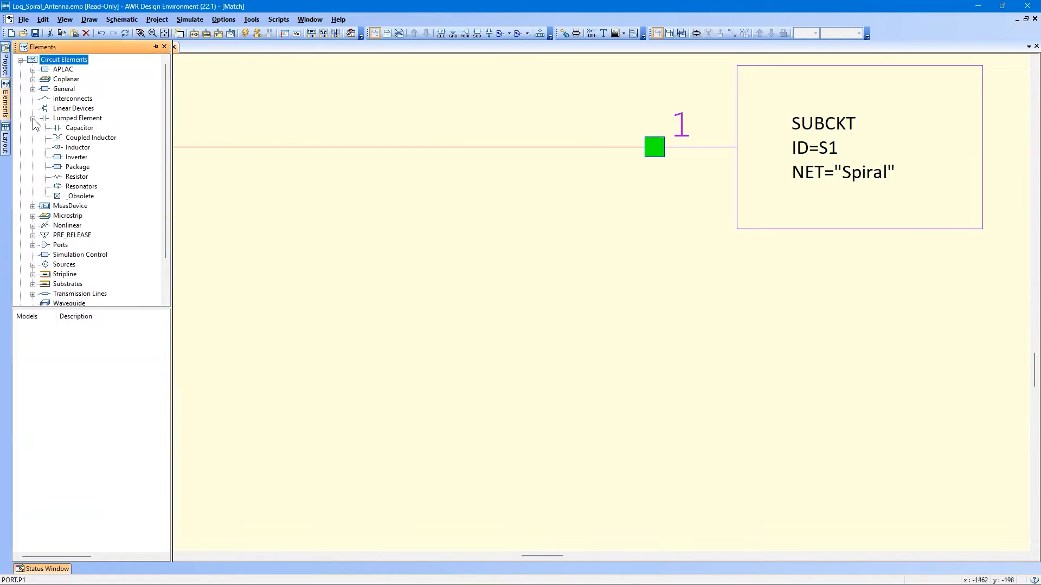
pyautogui.click(79, 128)
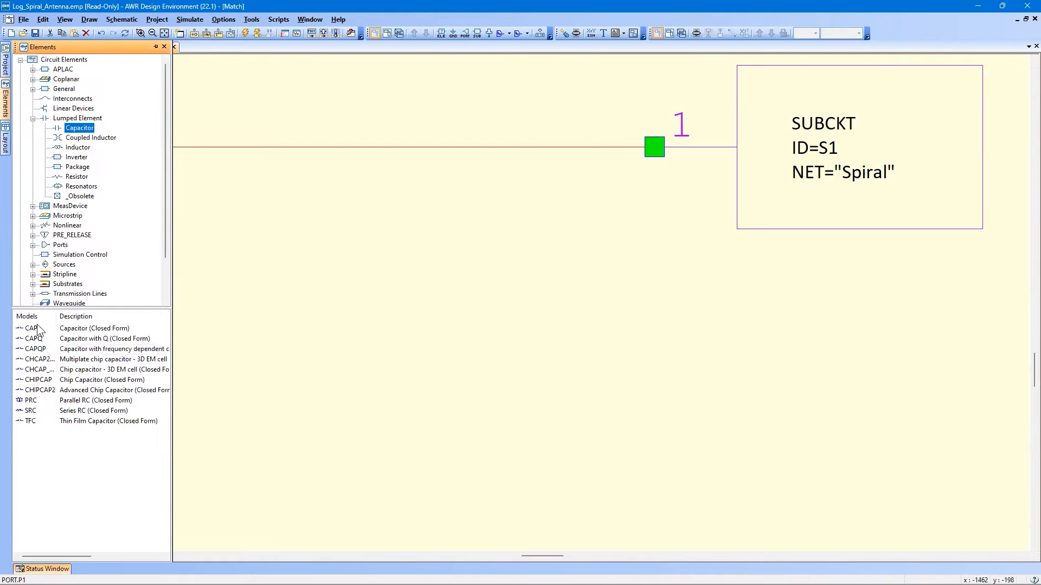
pyautogui.moveTo(33, 329); pyautogui.dragTo(561, 332)
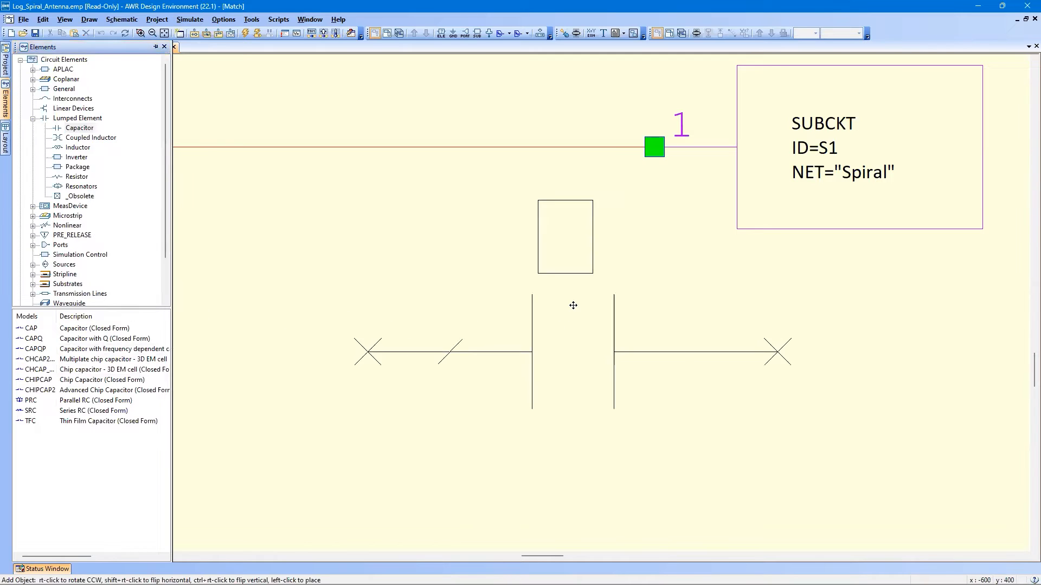
pyautogui.rightClick(572, 304)
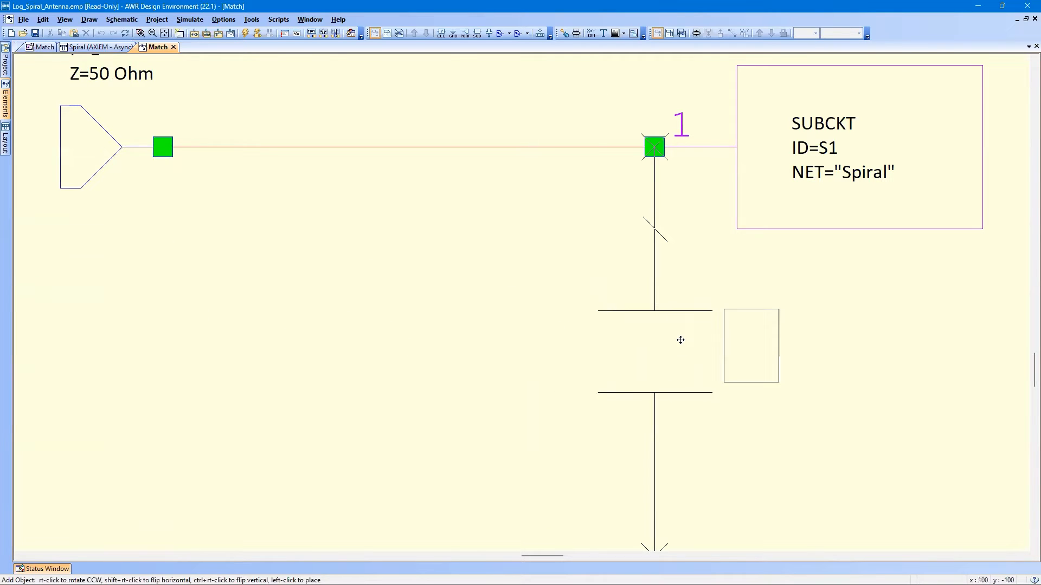
pyautogui.click(680, 339)
# Attach a ground to the free lower end of the shunt capacitor.
pyautogui.scroll(-3, 680, 339)
pyautogui.click(447, 87)
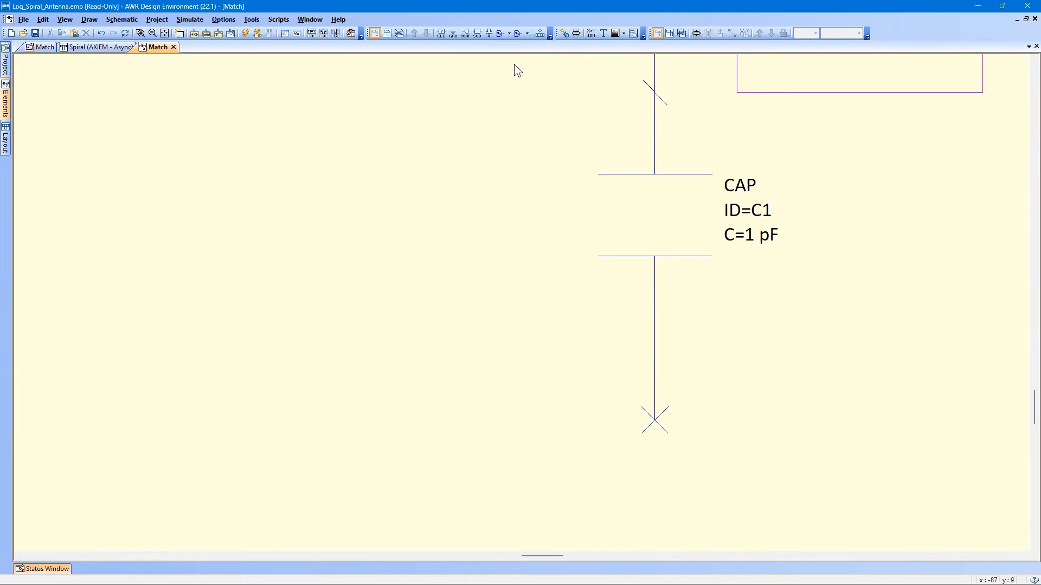
pyautogui.click(451, 33)
pyautogui.click(640, 451)
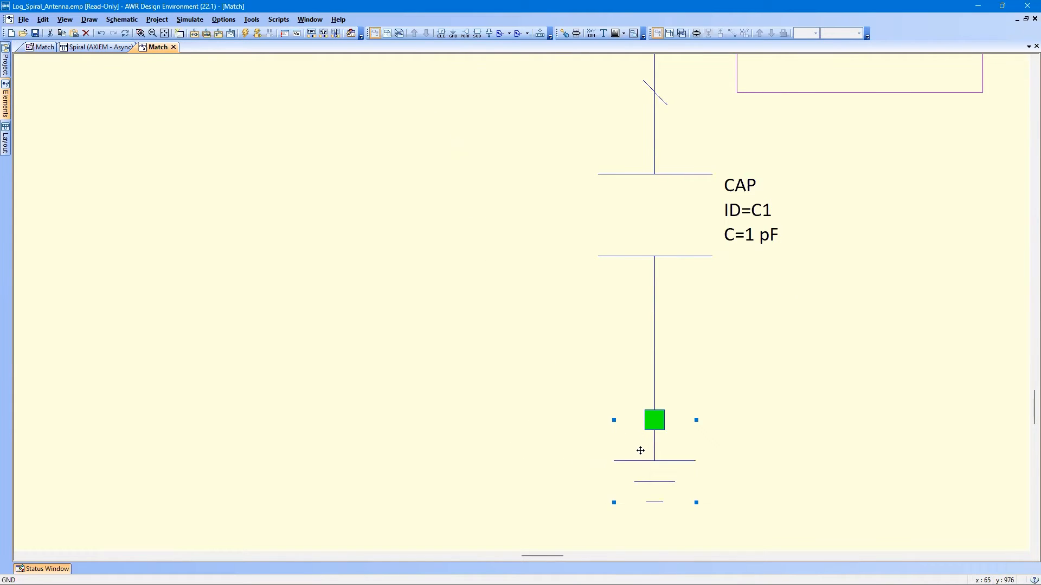
# Make the capacitor's capacitance tunable and constrained, with lower limit 0, upper limit 1 and step size 0.01.
pyautogui.click(647, 229)
pyautogui.doubleClick(646, 229)
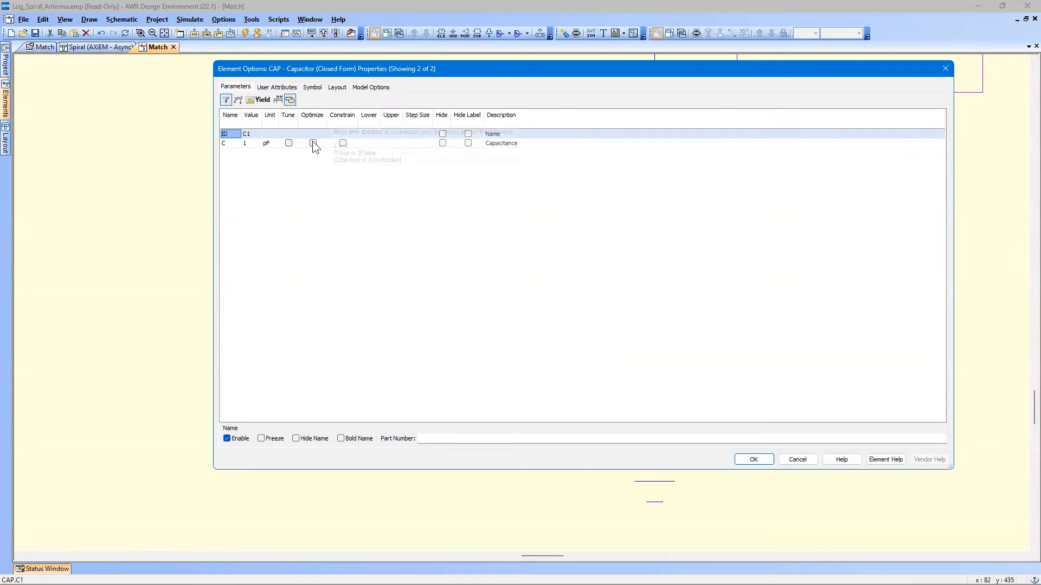
pyautogui.click(288, 143)
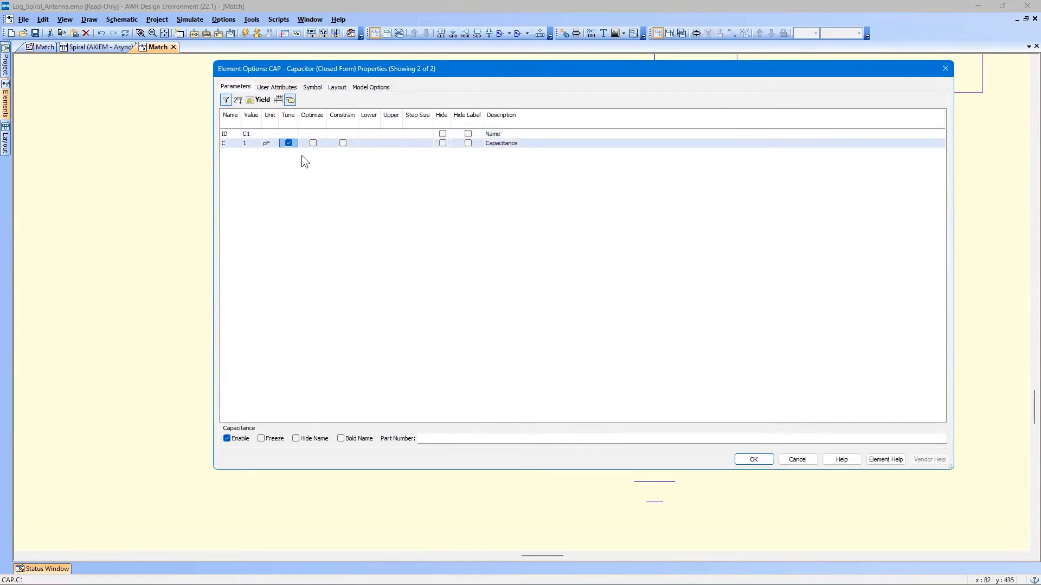
pyautogui.click(343, 144)
pyautogui.click(370, 143)
pyautogui.write('0')
pyautogui.press('Tab')
pyautogui.write('1')
pyautogui.press('Tab')
pyautogui.write('0.01')
pyautogui.press('Return')
pyautogui.click(748, 461)
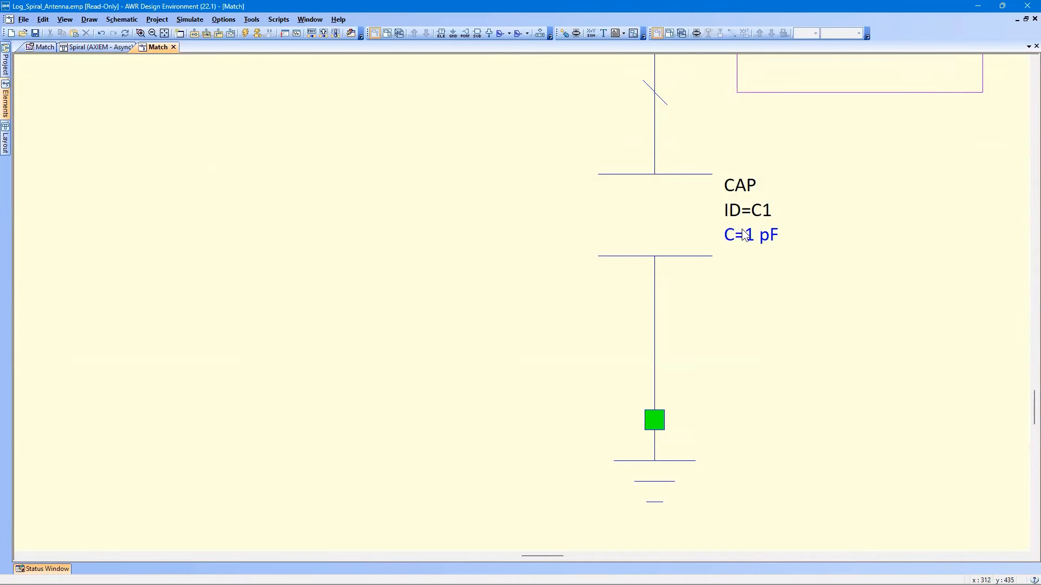
# Simulate with the Match Smith chart in view and open the Tuner.
pyautogui.press('Home')
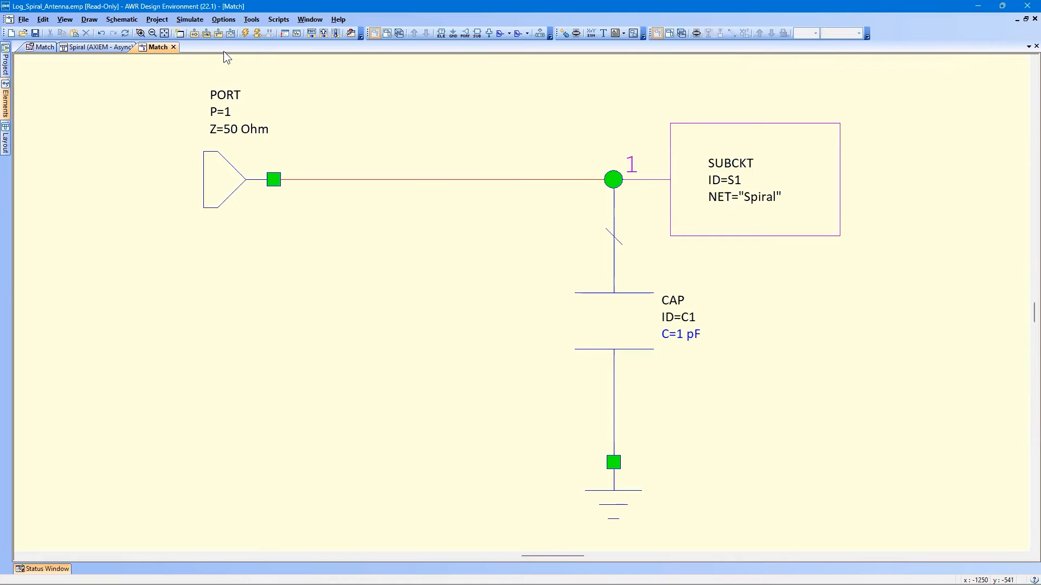
pyautogui.click(39, 47)
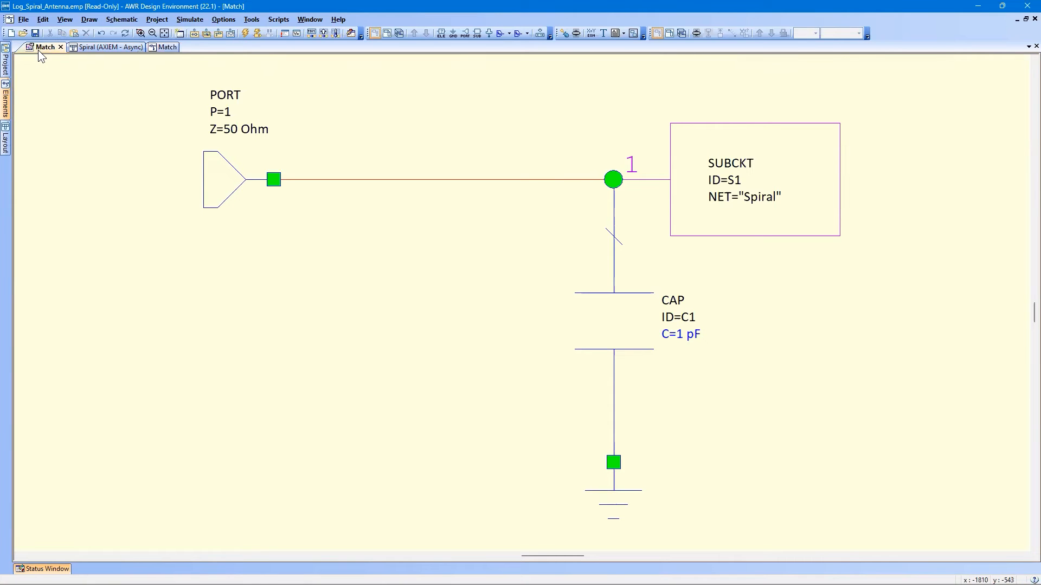
pyautogui.click(245, 35)
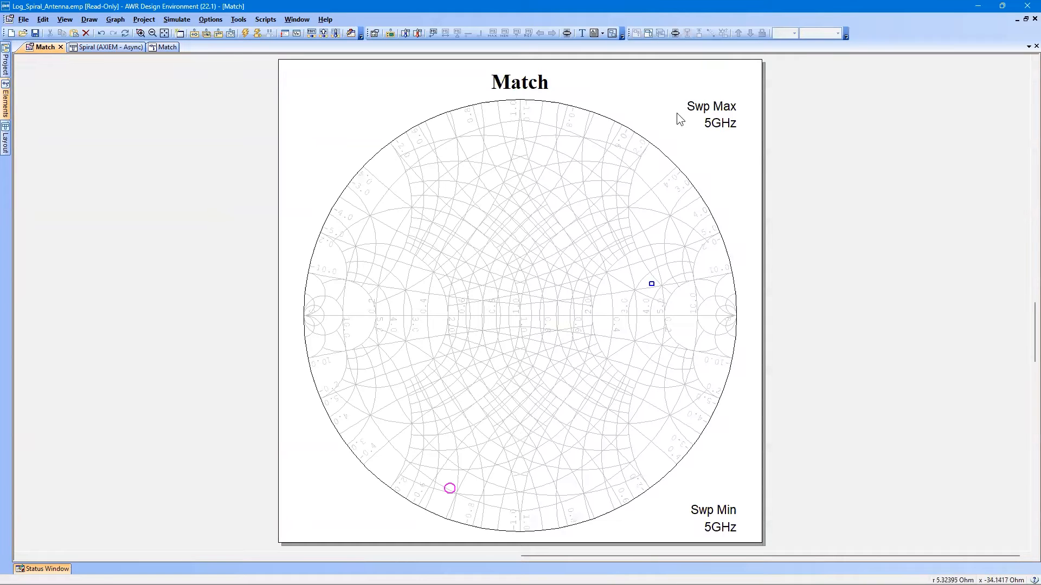
pyautogui.click(674, 34)
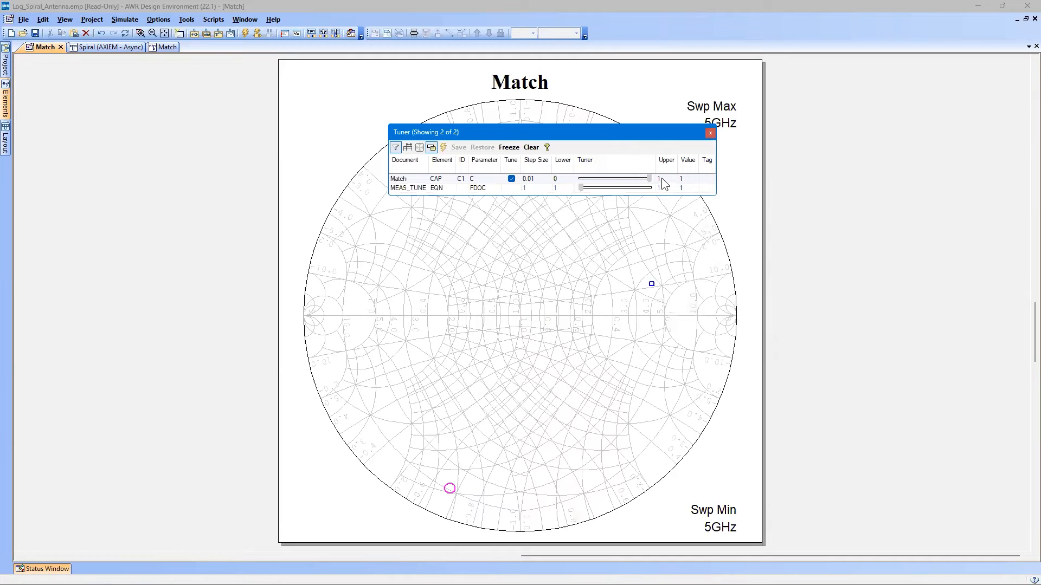
# Tune the shunt capacitor's capacitance down to 0.34 pF and move the Tuner clear of the Smith chart.
pyautogui.click(649, 179)
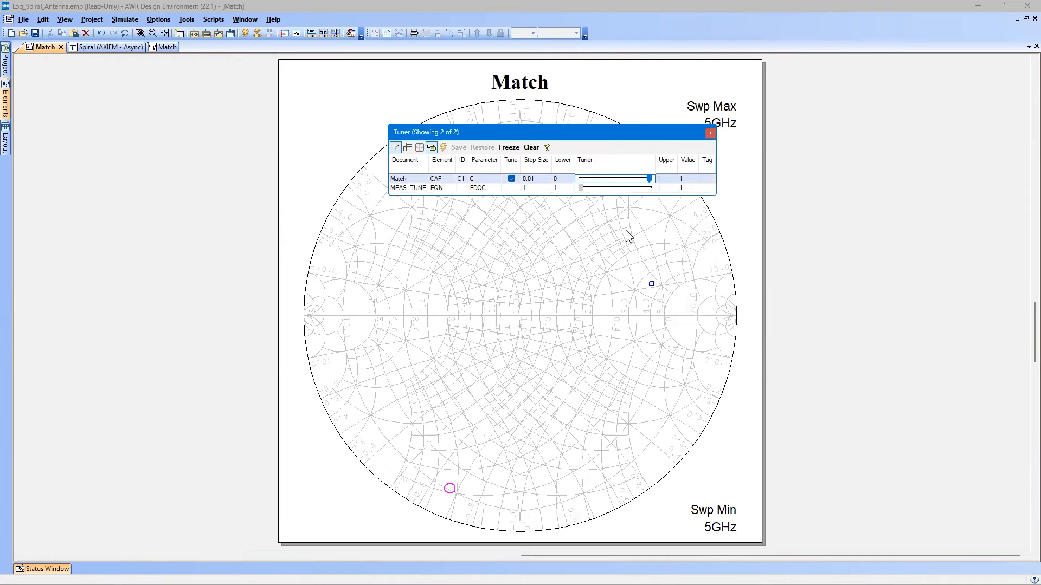
pyautogui.press('Left')
pyautogui.press('Left')
pyautogui.press('Left')
pyautogui.press('Left')
pyautogui.press('Left')
pyautogui.press('Left')
pyautogui.press('Left')
pyautogui.press('Left')
pyautogui.press('Left')
pyautogui.press('Left')
pyautogui.press('Left')
pyautogui.press('Left')
pyautogui.press('Left')
pyautogui.press('Left')
pyautogui.press('Left')
pyautogui.press('Left')
pyautogui.press('Left')
pyautogui.press('Left')
pyautogui.press('Left')
pyautogui.press('Left')
pyautogui.press('Left')
pyautogui.press('Left')
pyautogui.press('Left')
pyautogui.press('Left')
pyautogui.press('Left')
pyautogui.press('Left')
pyautogui.press('Left')
pyautogui.press('Left')
pyautogui.press('Left')
pyautogui.press('Left')
pyautogui.press('Left')
pyautogui.press('Left')
pyautogui.press('Left')
pyautogui.press('Left')
pyautogui.press('Left')
pyautogui.press('Left')
pyautogui.press('Left')
pyautogui.press('Left')
pyautogui.press('Left')
pyautogui.press('Left')
pyautogui.press('Left')
pyautogui.press('Left')
pyautogui.press('Left')
pyautogui.press('Left')
pyautogui.press('Left')
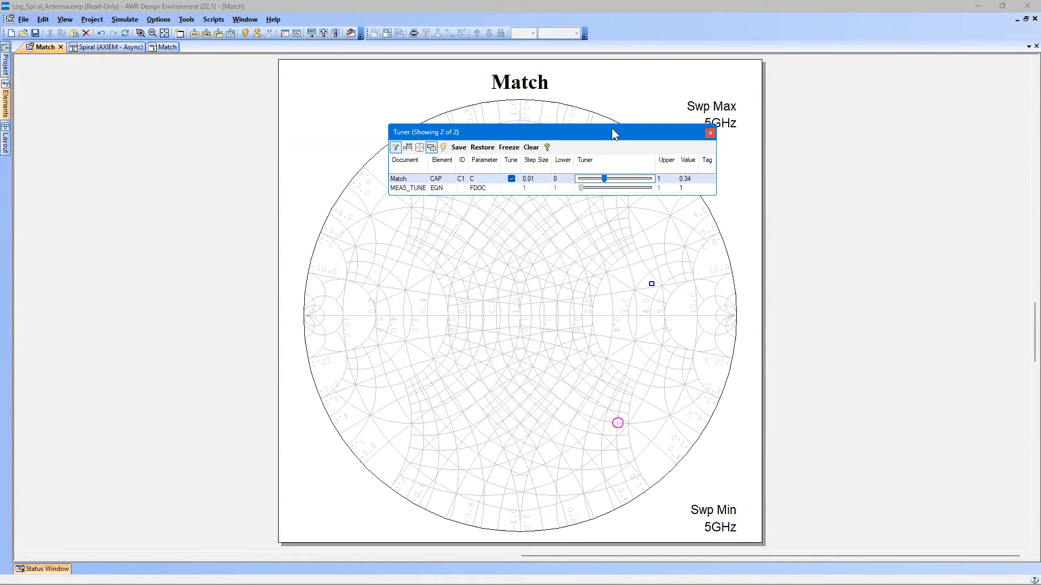
pyautogui.moveTo(603, 134); pyautogui.dragTo(236, 83)
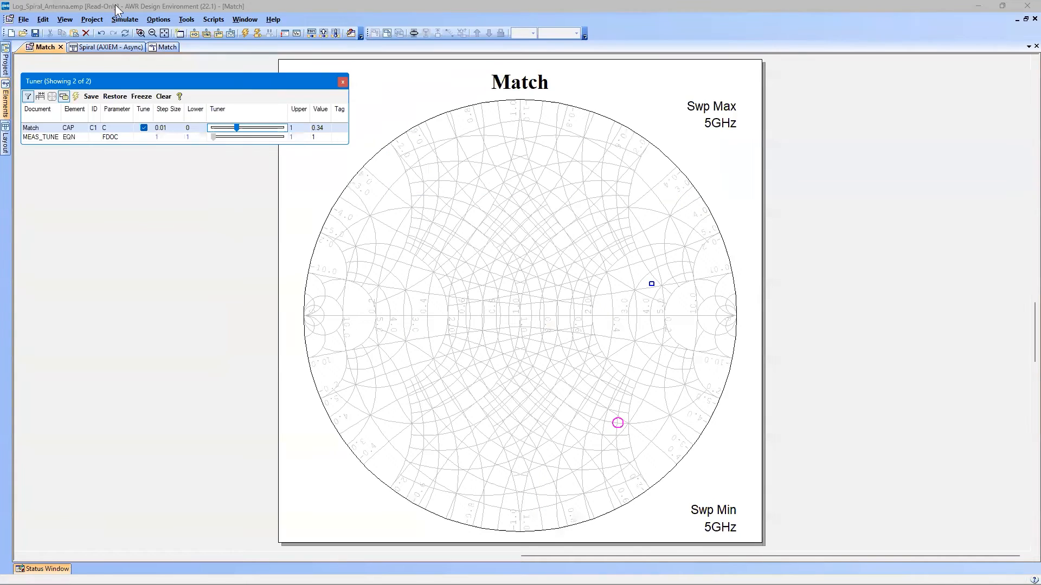
# Delete the wire between the port and the Spiral subcircuit's input node in the Match schematic.
pyautogui.click(156, 47)
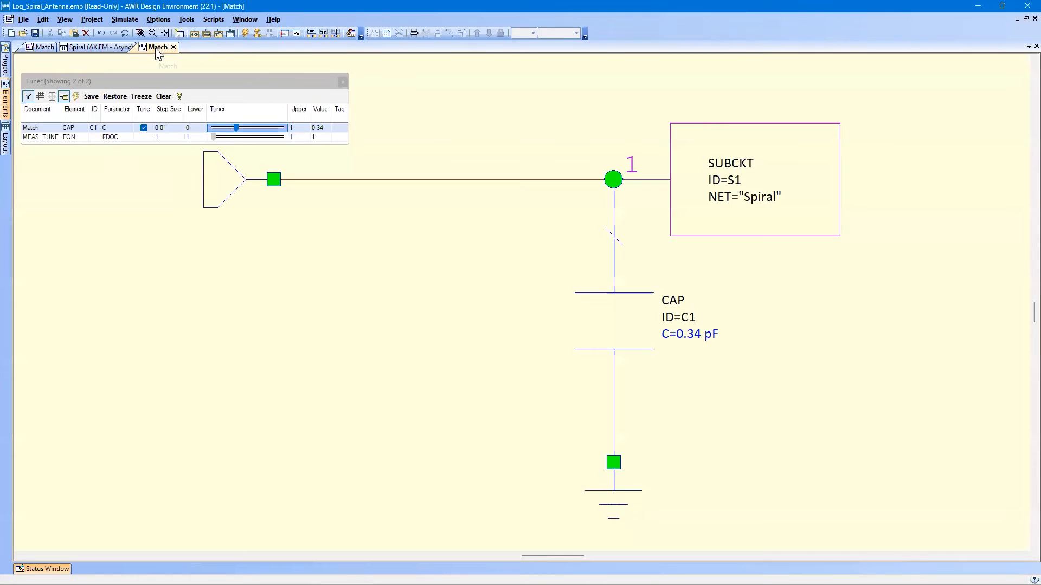
pyautogui.click(456, 179)
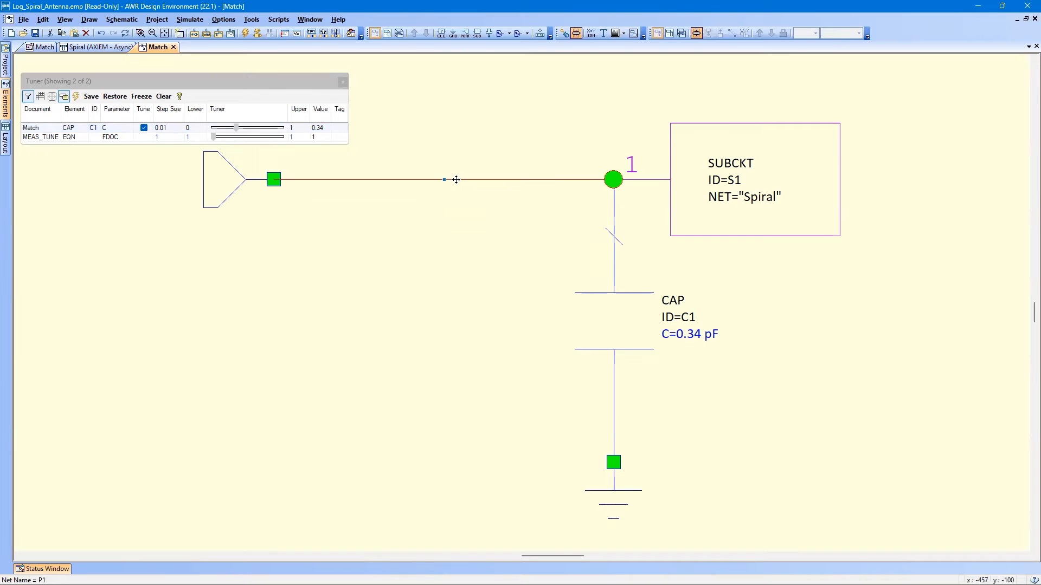
pyautogui.press('Delete')
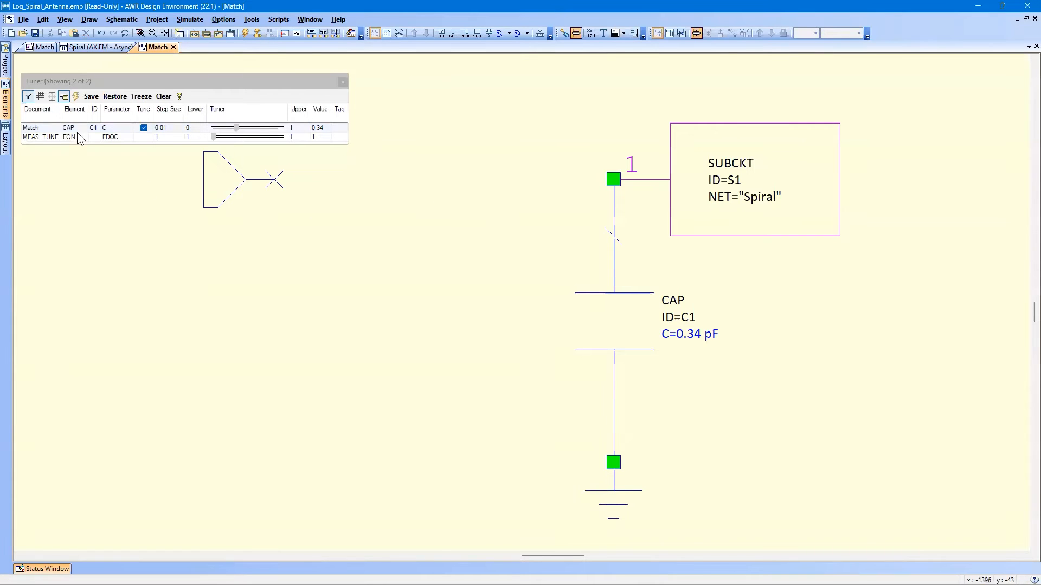
# Place a lumped IND inductor in series at the Spiral subcircuit's input node and connect the port to its free end.
pyautogui.click(5, 115)
pyautogui.click(75, 149)
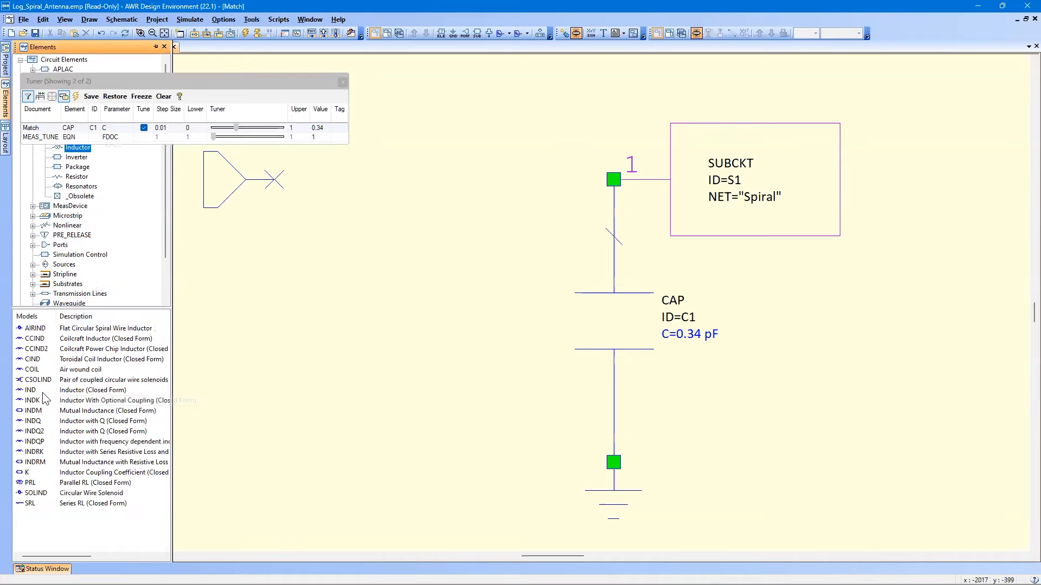
pyautogui.moveTo(32, 391); pyautogui.dragTo(437, 263)
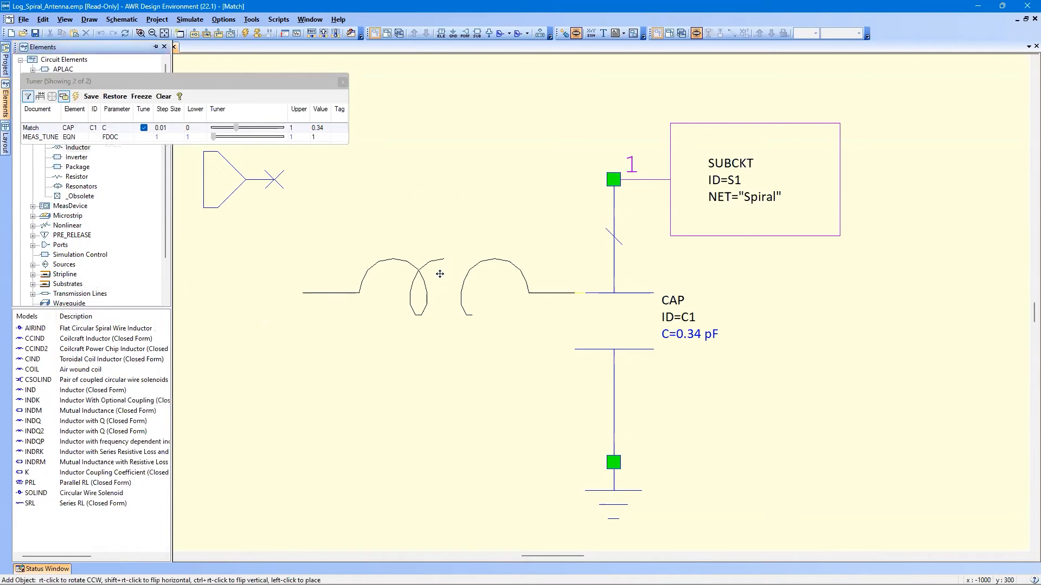
pyautogui.click(478, 158)
pyautogui.moveTo(218, 181); pyautogui.dragTo(269, 193)
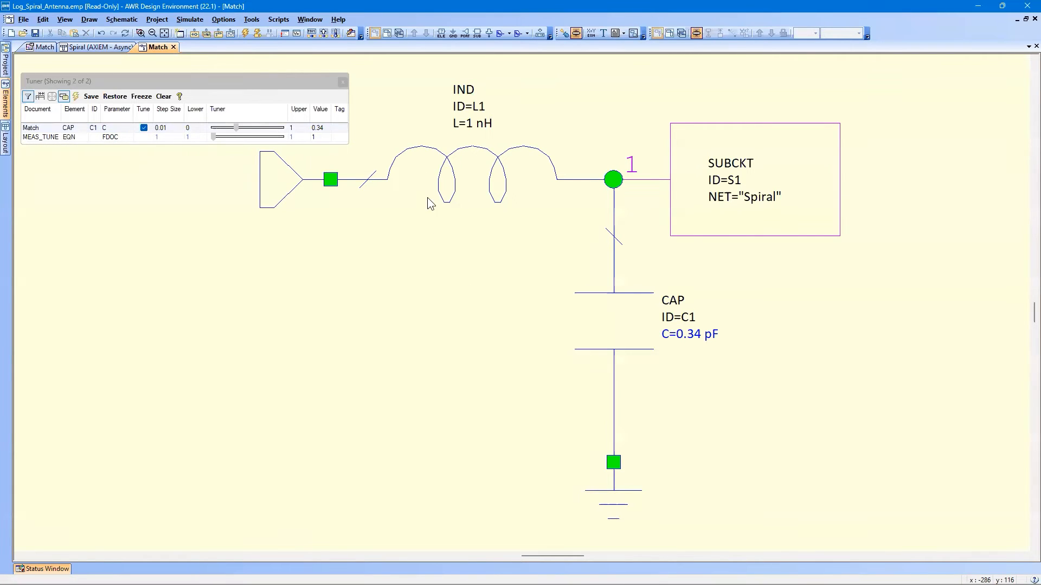
# Set the inductor's inductance to 2 nH, tunable and constrained, with lower limit 2, upper limit 4 and step size 0.002.
pyautogui.doubleClick(503, 187)
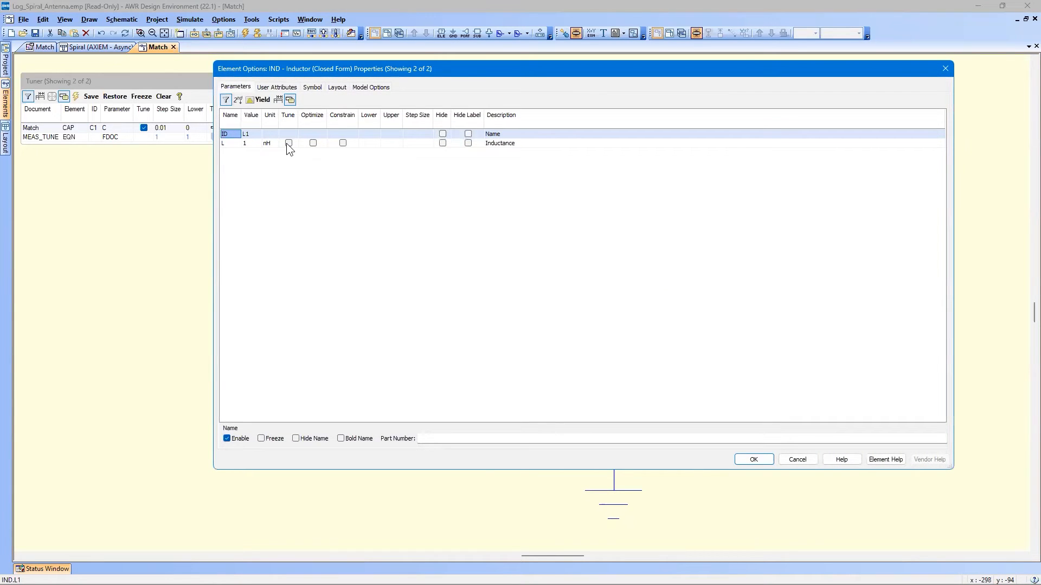
pyautogui.click(288, 143)
pyautogui.click(247, 144)
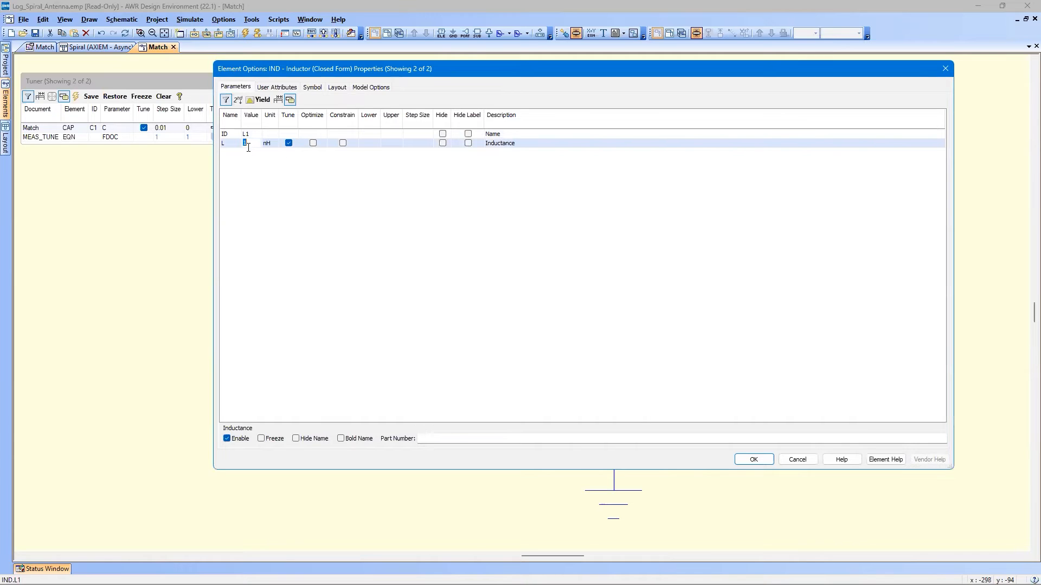
pyautogui.write('2')
pyautogui.click(342, 144)
pyautogui.write('2')
pyautogui.press('Tab')
pyautogui.write('4')
pyautogui.press('Tab')
pyautogui.write('0.001')
pyautogui.click(761, 458)
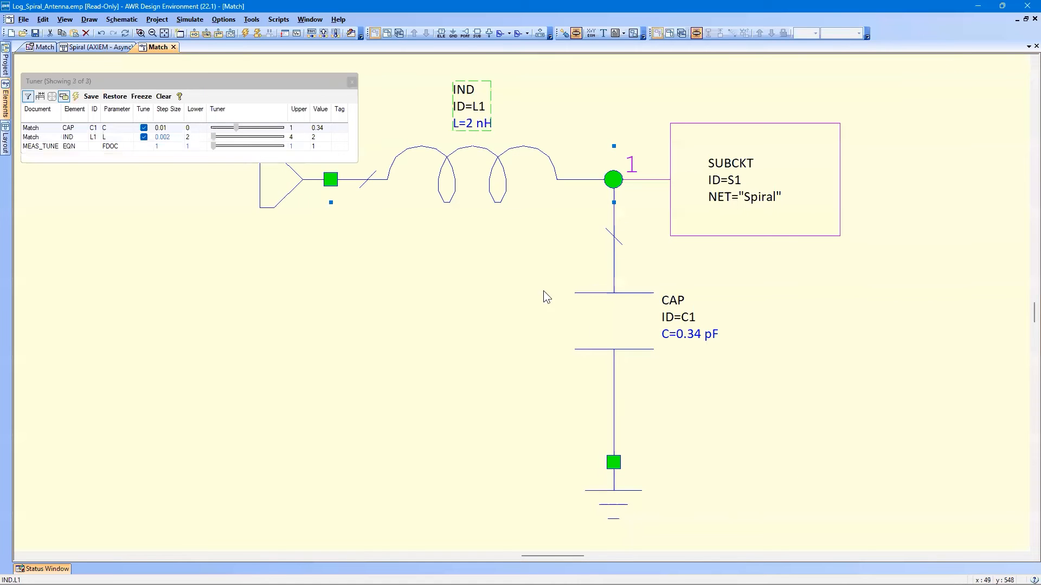
# Tune the series inductor's inductance up to 2.668 nH while tracking S(1,1) on the Match Smith chart.
pyautogui.click(514, 268)
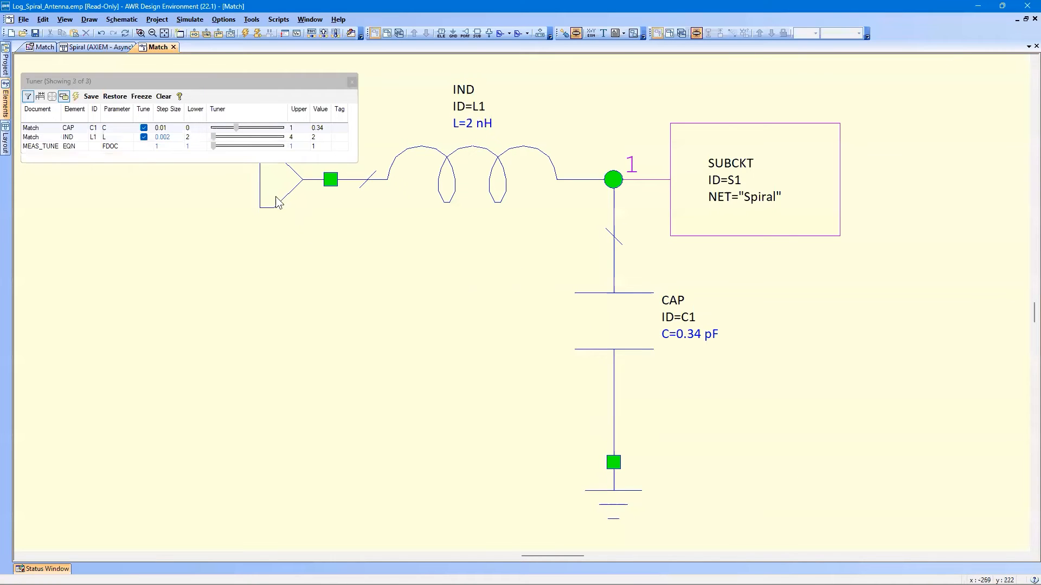
pyautogui.click(215, 138)
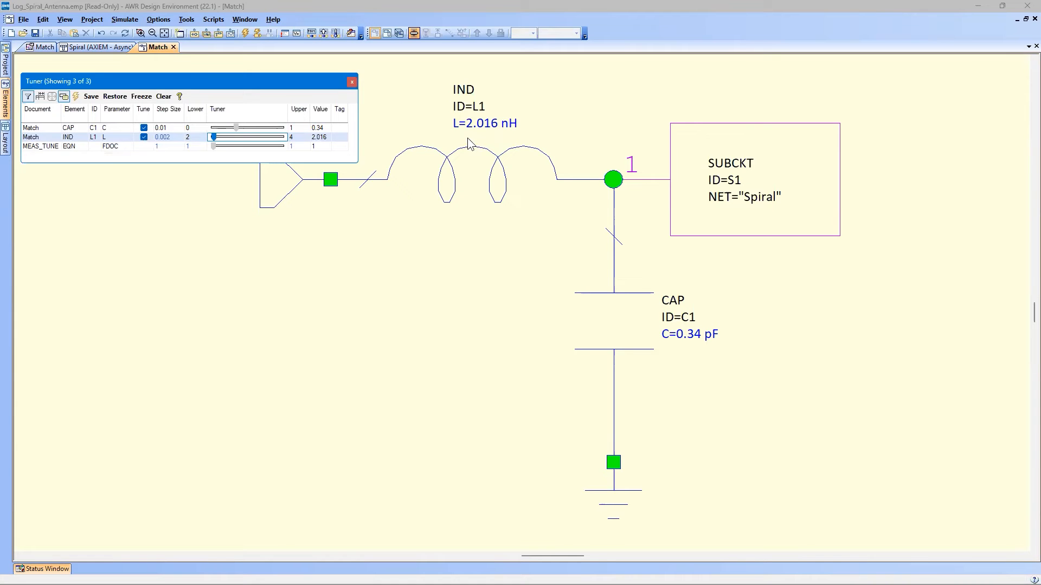
pyautogui.click(54, 49)
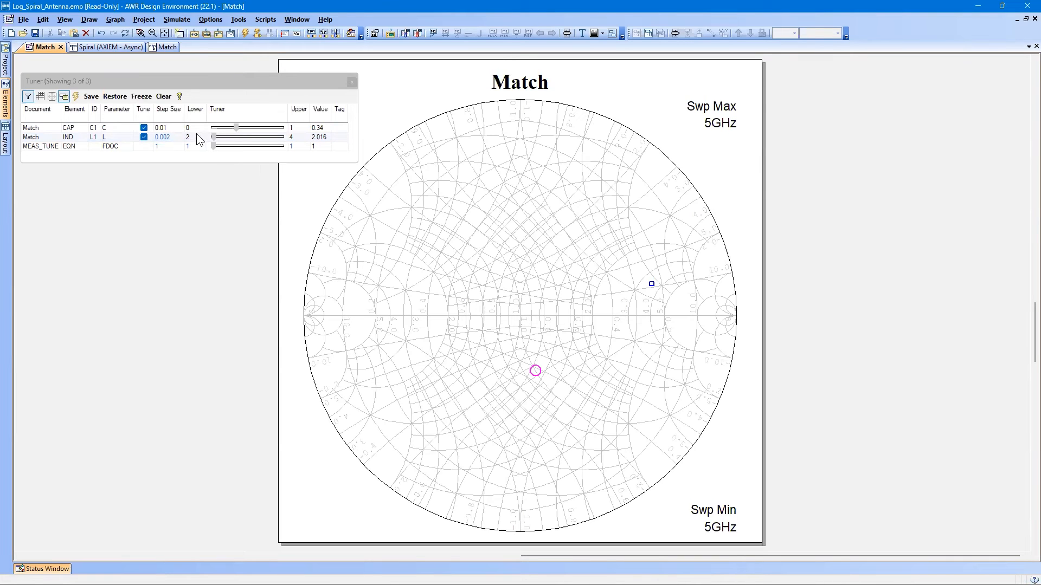
pyautogui.click(214, 137)
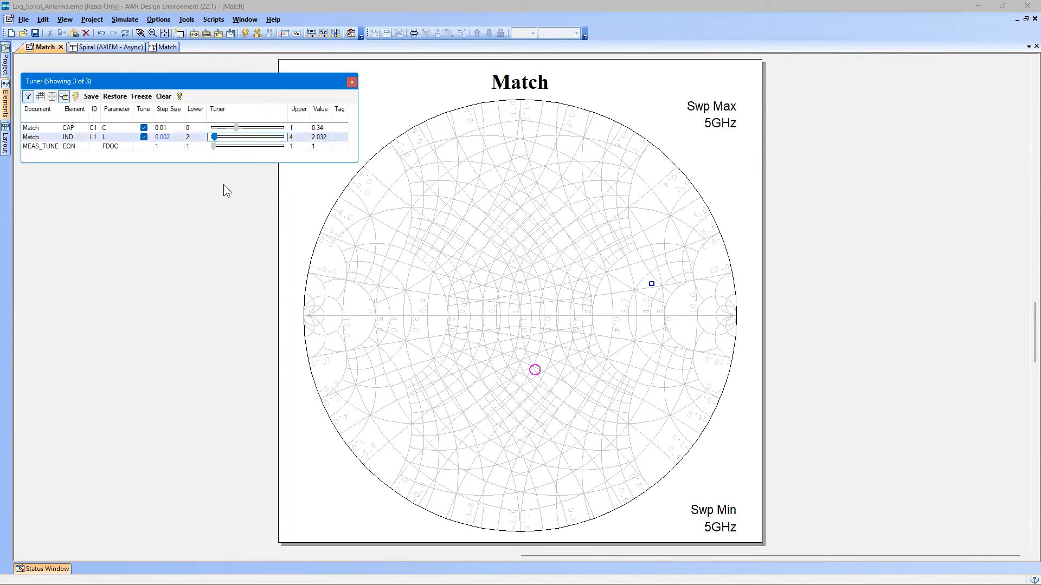
pyautogui.press('Right')
pyautogui.press('Right')
pyautogui.press('Right')
pyautogui.press('Right')
pyautogui.press('Right')
pyautogui.press('Right')
pyautogui.press('Right')
pyautogui.press('Right')
pyautogui.press('Right')
pyautogui.press('Right')
pyautogui.press('Right')
pyautogui.press('Right')
pyautogui.press('Right')
pyautogui.press('Right')
pyautogui.press('Right')
pyautogui.press('Right')
pyautogui.press('Right')
pyautogui.press('Right')
pyautogui.press('Right')
pyautogui.press('Right')
pyautogui.press('Right')
pyautogui.press('Right')
pyautogui.press('Right')
pyautogui.press('Right')
pyautogui.press('Right')
pyautogui.press('Right')
pyautogui.press('Right')
pyautogui.press('Right')
pyautogui.press('Right')
pyautogui.press('Right')
pyautogui.press('Right')
pyautogui.press('Right')
pyautogui.press('Right')
pyautogui.press('Right')
pyautogui.press('Right')
pyautogui.press('Right')
pyautogui.press('Right')
pyautogui.press('Right')
pyautogui.press('Right')
pyautogui.press('Right')
pyautogui.press('Right')
pyautogui.press('Right')
pyautogui.press('Right')
pyautogui.press('Right')
pyautogui.press('Right')
pyautogui.press('Right')
pyautogui.press('Right')
pyautogui.press('Right')
pyautogui.press('Right')
pyautogui.press('Right')
pyautogui.press('Right')
pyautogui.press('Right')
pyautogui.press('Right')
pyautogui.press('Right')
pyautogui.press('Right')
pyautogui.press('Right')
pyautogui.press('Right')
pyautogui.press('Right')
pyautogui.press('Right')
pyautogui.press('Right')
pyautogui.press('Right')
pyautogui.press('Right')
pyautogui.press('Right')
pyautogui.press('Right')
pyautogui.press('Right')
pyautogui.press('Right')
pyautogui.press('Right')
pyautogui.press('Right')
pyautogui.press('Right')
pyautogui.press('Right')
pyautogui.press('Right')
pyautogui.press('Right')
pyautogui.press('Right')
pyautogui.press('Right')
pyautogui.press('Right')
pyautogui.press('Right')
pyautogui.press('Right')
pyautogui.press('Right')
pyautogui.press('Right')
pyautogui.press('Right')
pyautogui.press('Right')
pyautogui.press('Right')
pyautogui.press('Right')
pyautogui.press('Right')
pyautogui.press('Right')
pyautogui.press('Right')
pyautogui.press('Right')
pyautogui.press('Right')
pyautogui.press('Right')
pyautogui.press('Right')
pyautogui.press('Right')
pyautogui.press('Right')
pyautogui.press('Right')
pyautogui.press('Right')
pyautogui.press('Right')
pyautogui.press('Right')
pyautogui.press('Right')
pyautogui.press('Right')
pyautogui.press('Right')
pyautogui.press('Right')
pyautogui.press('Right')
pyautogui.press('Right')
pyautogui.press('Right')
pyautogui.press('Right')
pyautogui.press('Right')
pyautogui.press('Right')
pyautogui.press('Right')
pyautogui.press('Right')
pyautogui.press('Right')
pyautogui.press('Right')
pyautogui.press('Right')
pyautogui.press('Right')
pyautogui.press('Right')
pyautogui.press('Right')
pyautogui.press('Right')
pyautogui.press('Right')
pyautogui.press('Right')
pyautogui.press('Right')
pyautogui.press('Right')
pyautogui.press('Right')
pyautogui.scroll(-8, 524, 332)
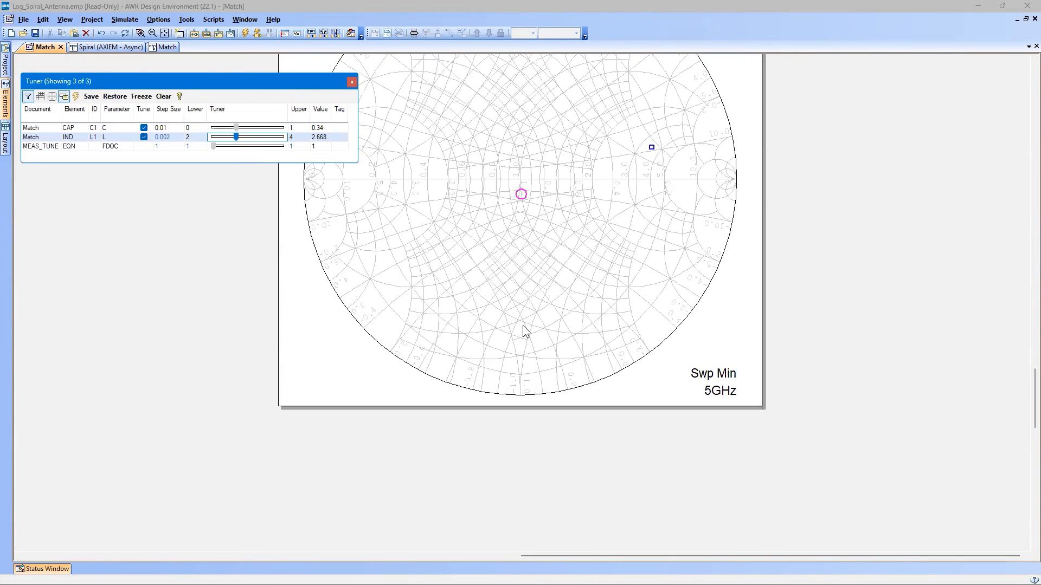
pyautogui.scroll(8, 523, 331)
pyautogui.scroll(7, 523, 332)
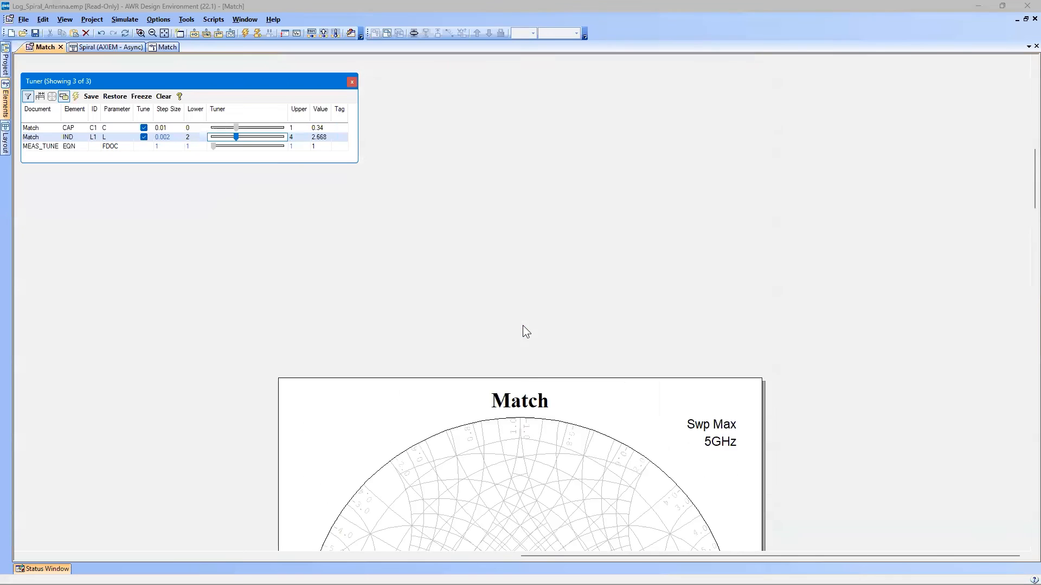
pyautogui.scroll(-7, 524, 331)
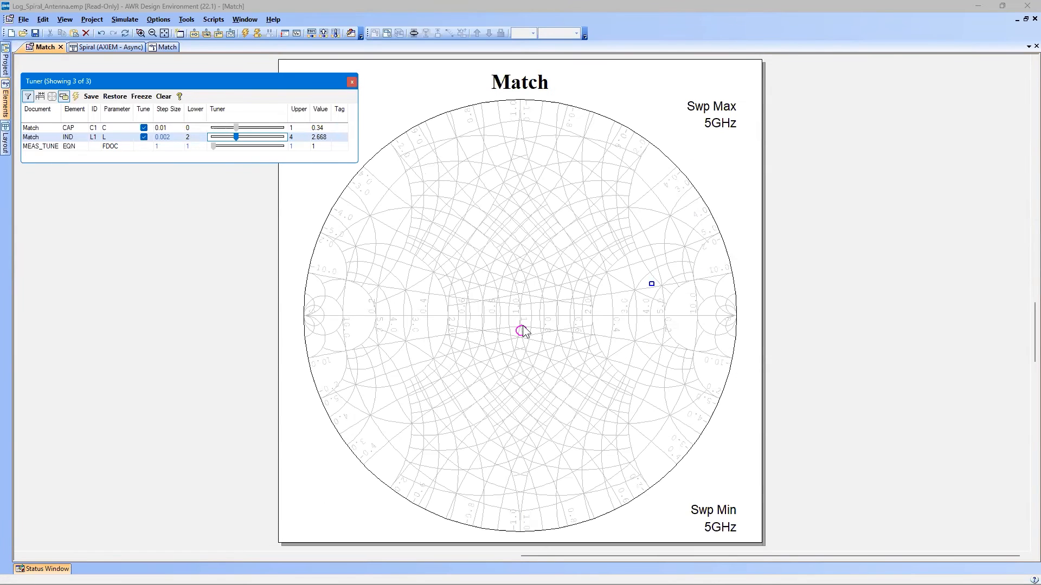
pyautogui.keyDown('shift'); pyautogui.hscroll(5, 523, 332); pyautogui.keyUp('shift')
pyautogui.keyDown('shift'); pyautogui.hscroll(-8, 525, 332); pyautogui.keyUp('shift')
pyautogui.keyDown('shift'); pyautogui.hscroll(6, 524, 332); pyautogui.keyUp('shift')
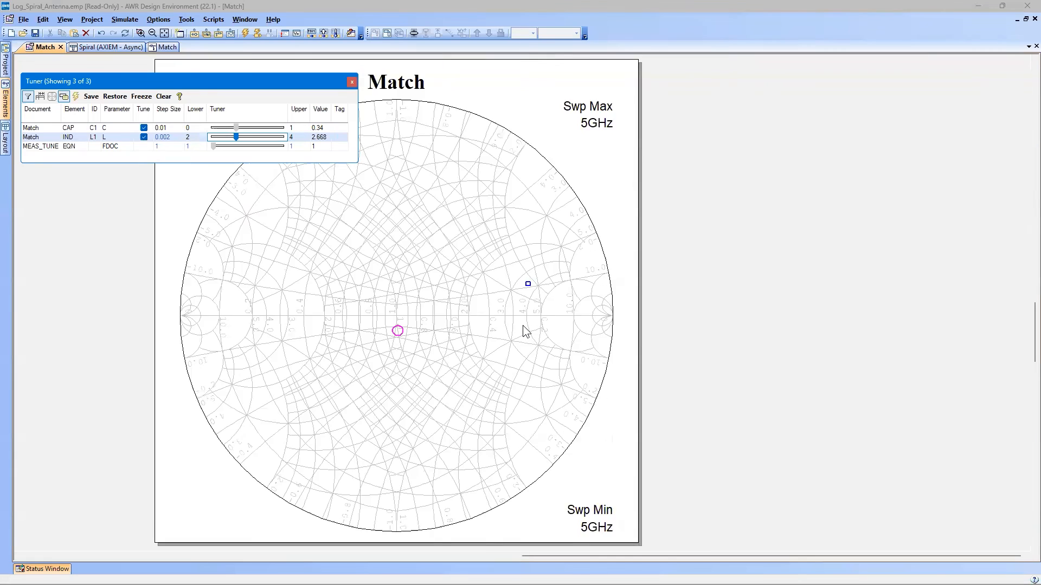
pyautogui.keyDown('shift'); pyautogui.hscroll(-5, 525, 332); pyautogui.keyUp('shift')
pyautogui.keyDown('shift'); pyautogui.hscroll(2, 523, 327); pyautogui.keyUp('shift')
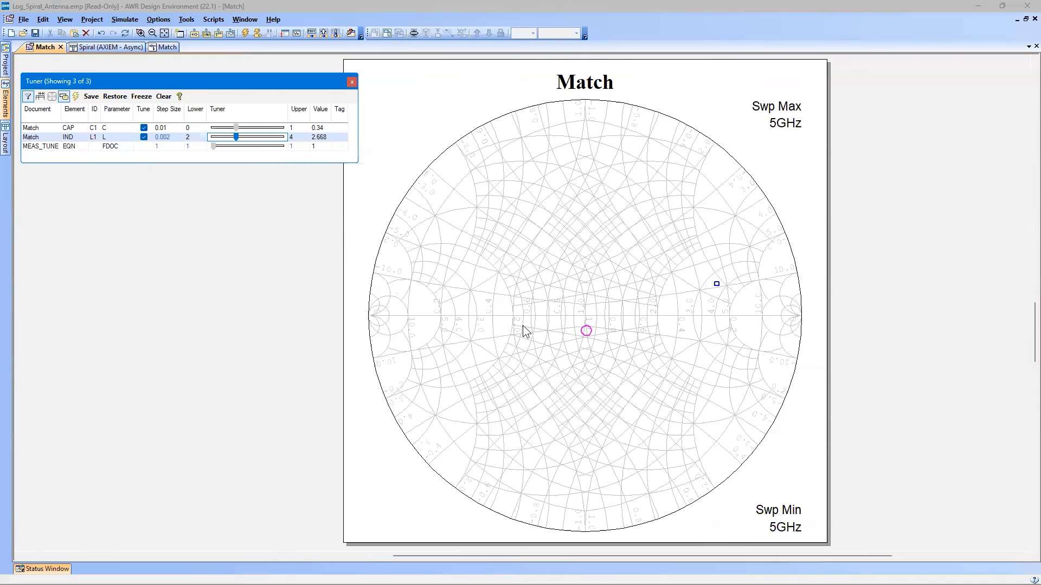
pyautogui.keyDown('shift'); pyautogui.hscroll(2, 523, 331); pyautogui.keyUp('shift')
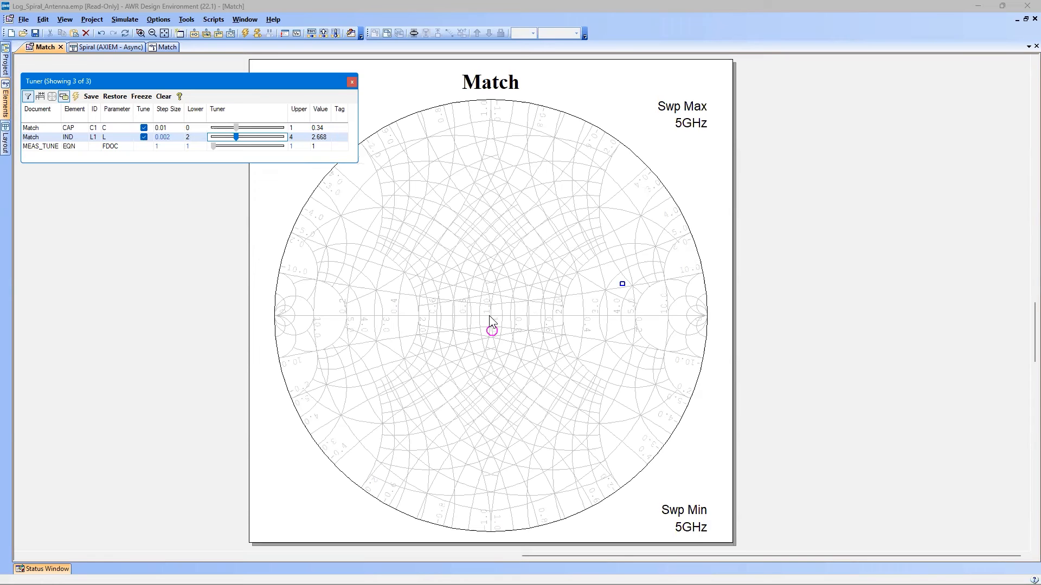
# Fine-tune the inductor's inductance to 2.892 nH to bring the S(1,1) marker onto the magnified Smith chart's centre.
pyautogui.scroll(2, 489, 315)
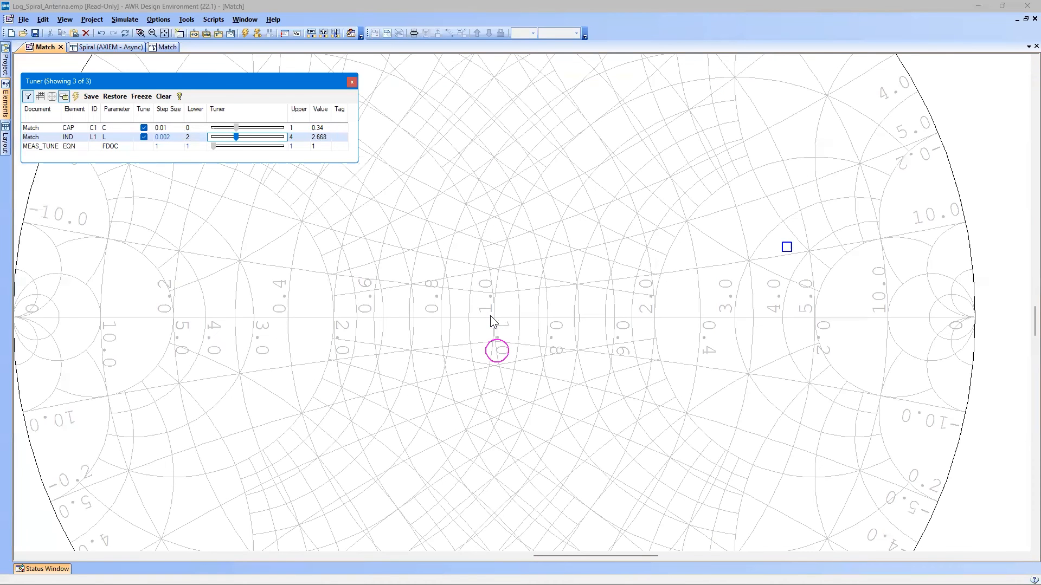
pyautogui.scroll(3, 492, 318)
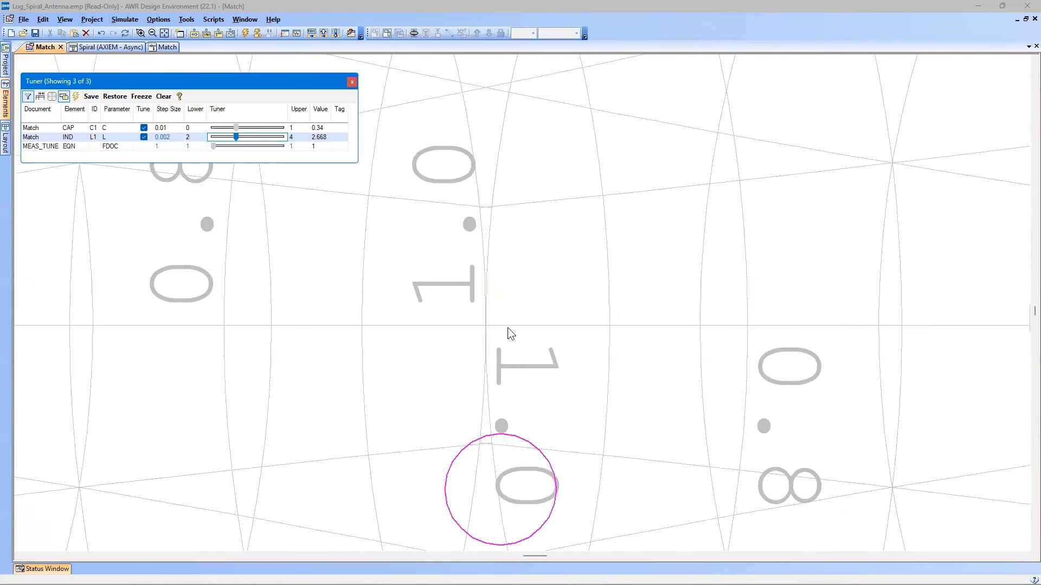
pyautogui.scroll(1, 508, 327)
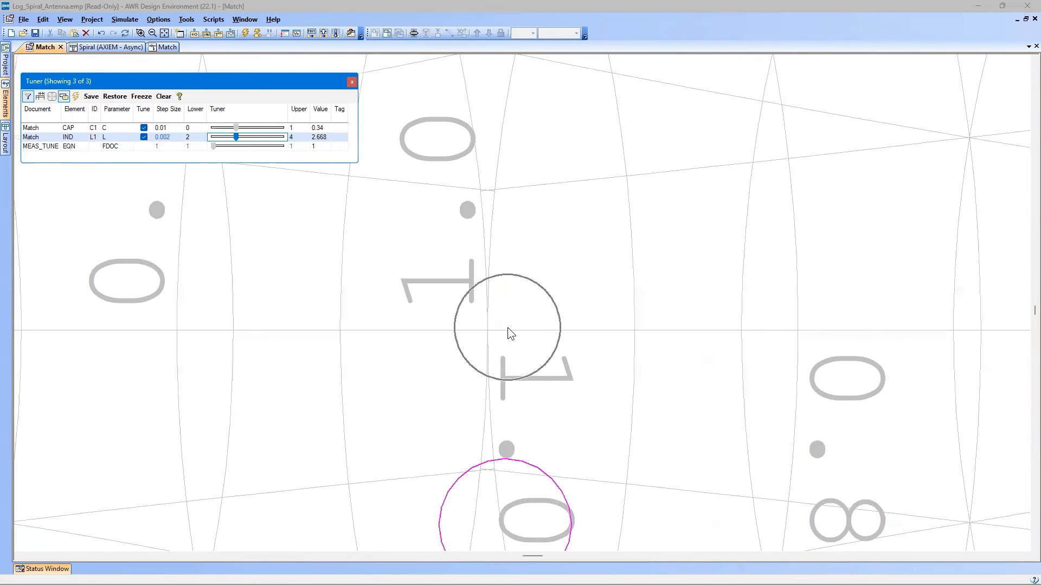
pyautogui.click(553, 330)
pyautogui.scroll(-1, 557, 295)
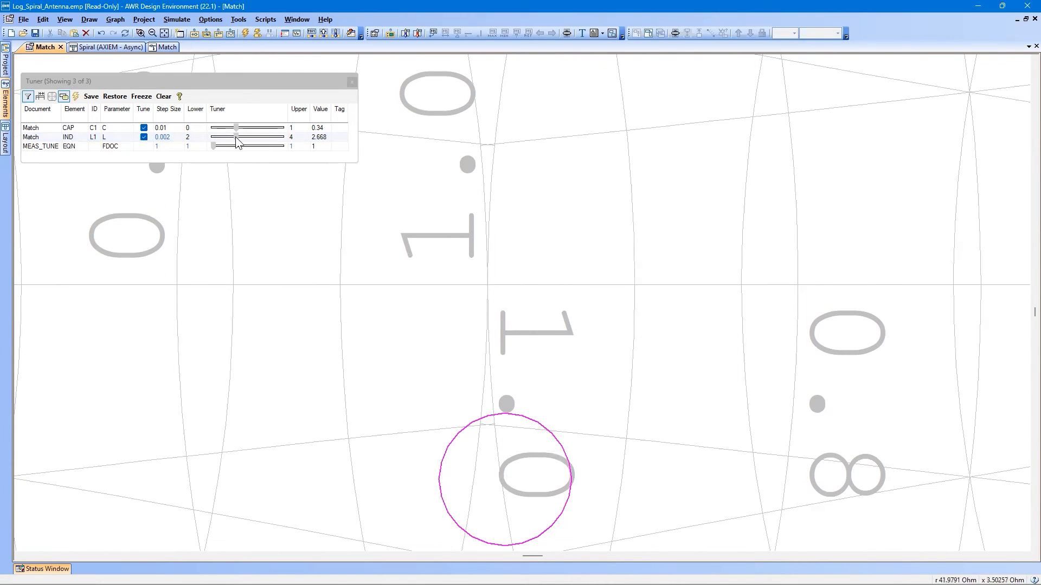
pyautogui.moveTo(236, 138); pyautogui.dragTo(236, 137)
pyautogui.press('Up')
pyautogui.press('Up')
pyautogui.press('Up')
pyautogui.press('Up')
pyautogui.press('Up')
pyautogui.press('Up')
pyautogui.press('Up')
pyautogui.press('Up')
pyautogui.press('Up')
pyautogui.press('Up')
pyautogui.press('Up')
pyautogui.press('Up')
pyautogui.press('Up')
pyautogui.press('Up')
pyautogui.press('Up')
pyautogui.press('Up')
pyautogui.press('Up')
pyautogui.press('Up')
pyautogui.press('Up')
pyautogui.press('Up')
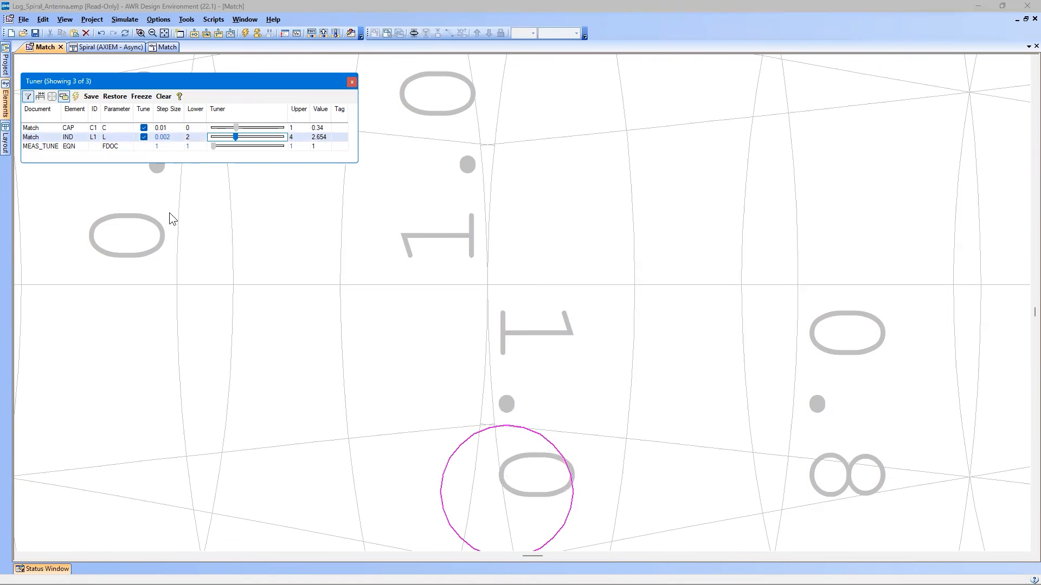
pyautogui.press('Up')
pyautogui.press('Up')
pyautogui.press('Up')
pyautogui.press('Up')
pyautogui.press('Up')
pyautogui.press('Up')
pyautogui.press('Up')
pyautogui.press('Up')
pyautogui.press('Up')
pyautogui.press('Up')
pyautogui.press('Up')
pyautogui.press('Up')
pyautogui.press('Up')
pyautogui.press('Up')
pyautogui.press('Up')
pyautogui.press('Up')
pyautogui.press('Up')
pyautogui.press('Up')
pyautogui.press('Up')
pyautogui.press('Up')
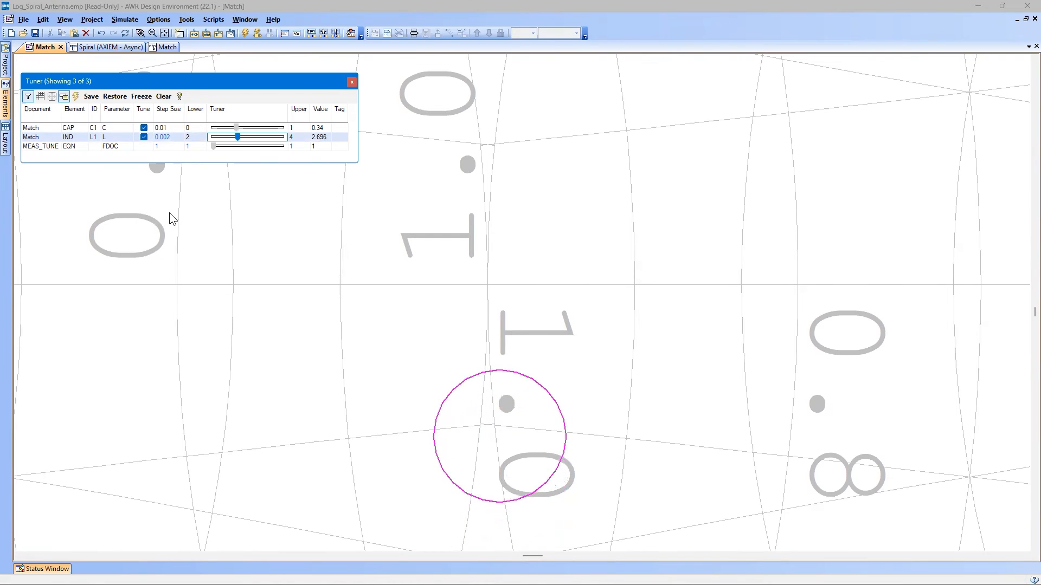
pyautogui.press('Up')
pyautogui.press('Up')
pyautogui.press('Up')
pyautogui.press('Up')
pyautogui.press('Up')
pyautogui.press('Up')
pyautogui.press('Up')
pyautogui.press('Up')
pyautogui.press('Up')
pyautogui.press('Up')
pyautogui.press('Up')
pyautogui.press('Up')
pyautogui.press('Up')
pyautogui.press('Up')
pyautogui.press('Up')
pyautogui.press('Up')
pyautogui.press('Up')
pyautogui.press('Up')
pyautogui.press('Up')
pyautogui.press('Up')
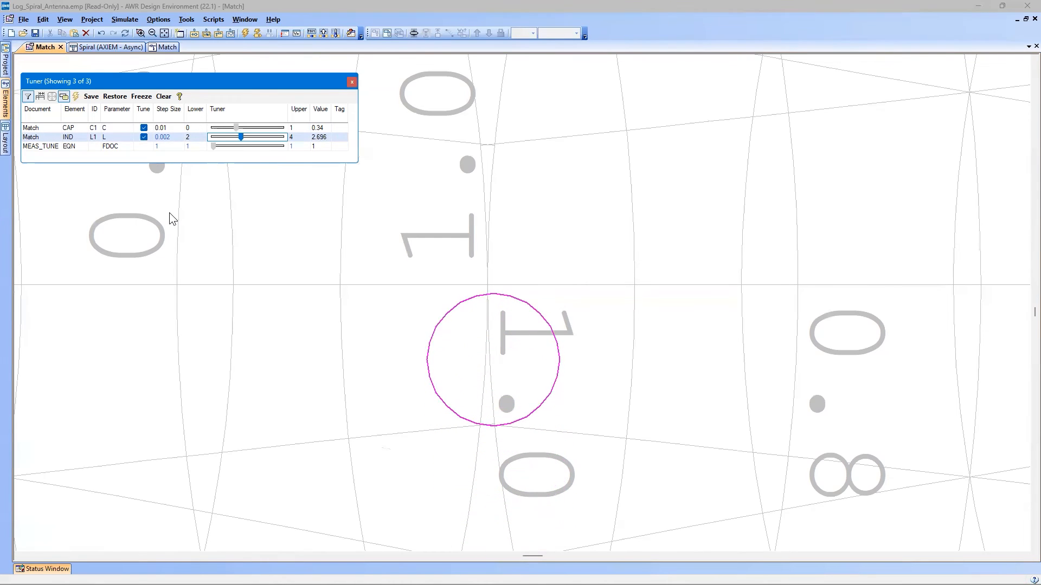
pyautogui.press('Up')
pyautogui.press('Up')
pyautogui.press('Up')
pyautogui.press('Up')
pyautogui.press('Up')
pyautogui.press('Up')
pyautogui.press('Up')
pyautogui.press('Up')
pyautogui.press('Up')
pyautogui.press('Up')
pyautogui.press('Up')
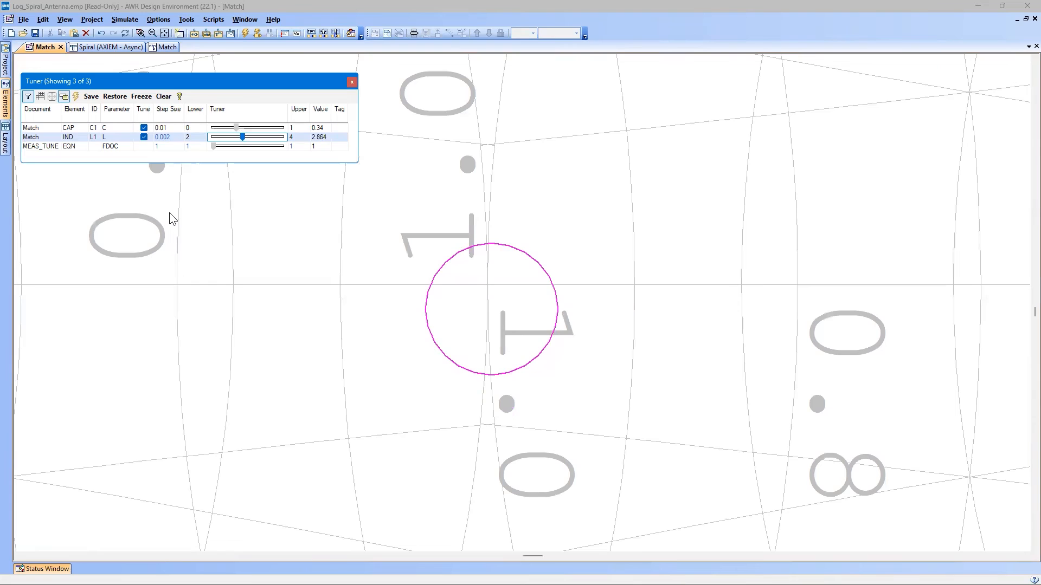
pyautogui.press('Up')
pyautogui.press('Up')
pyautogui.press('Up')
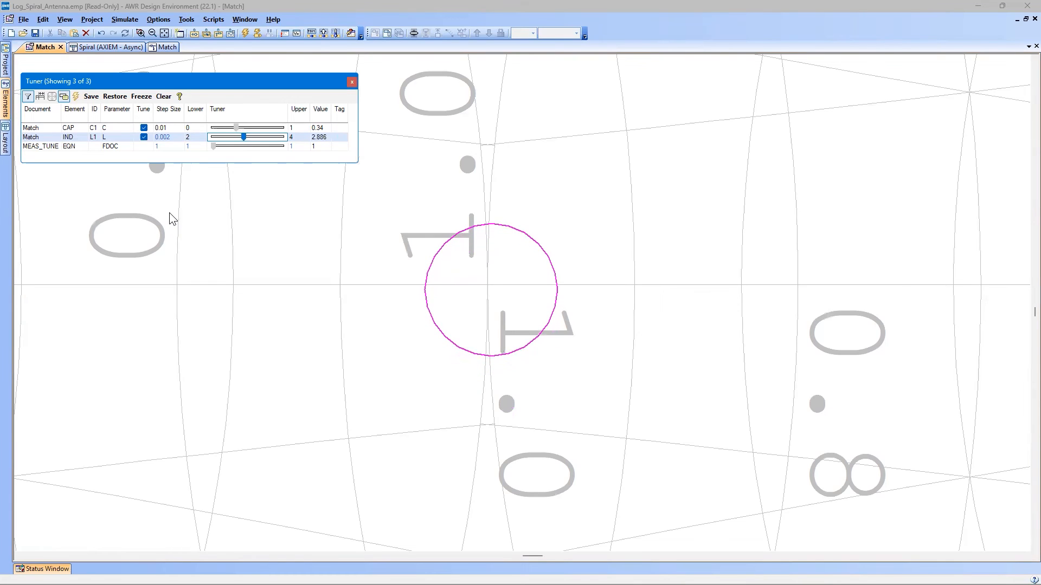
pyautogui.press('Up')
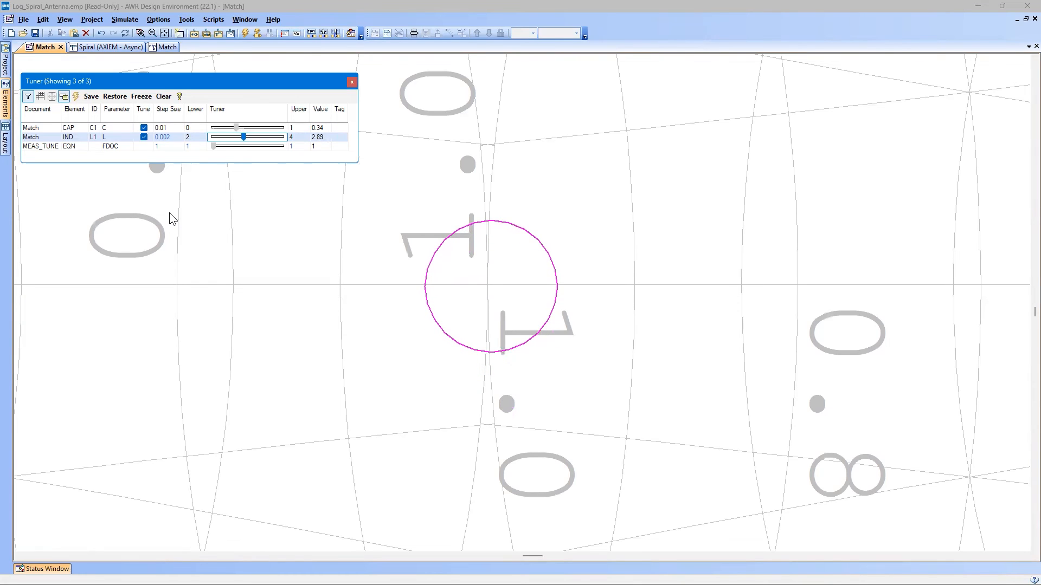
pyautogui.press('Up')
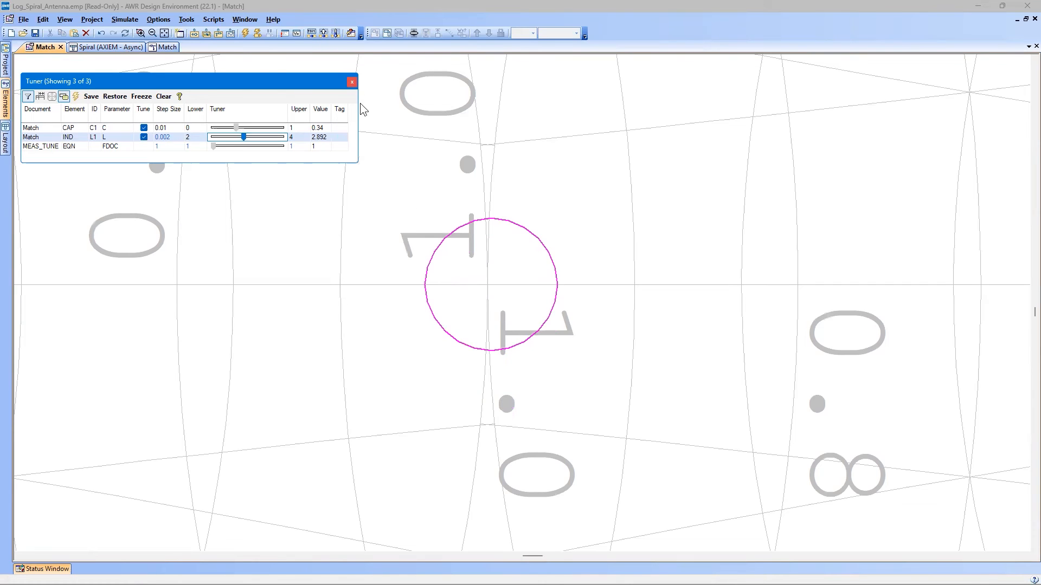
# Close the Tuner and bring the whole Match Smith chart back into view.
pyautogui.press('Return')
pyautogui.press('Up')
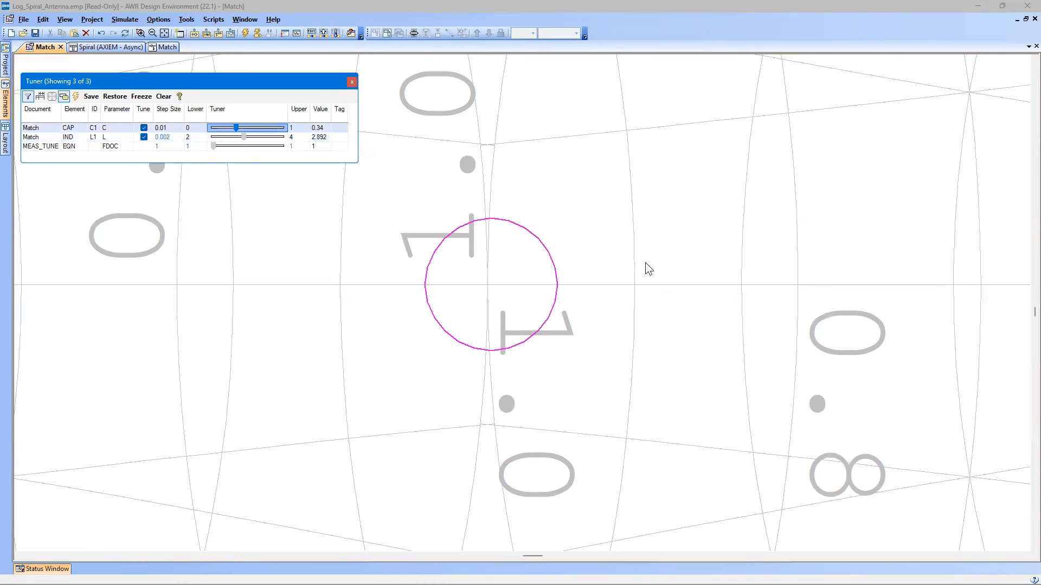
pyautogui.click(353, 82)
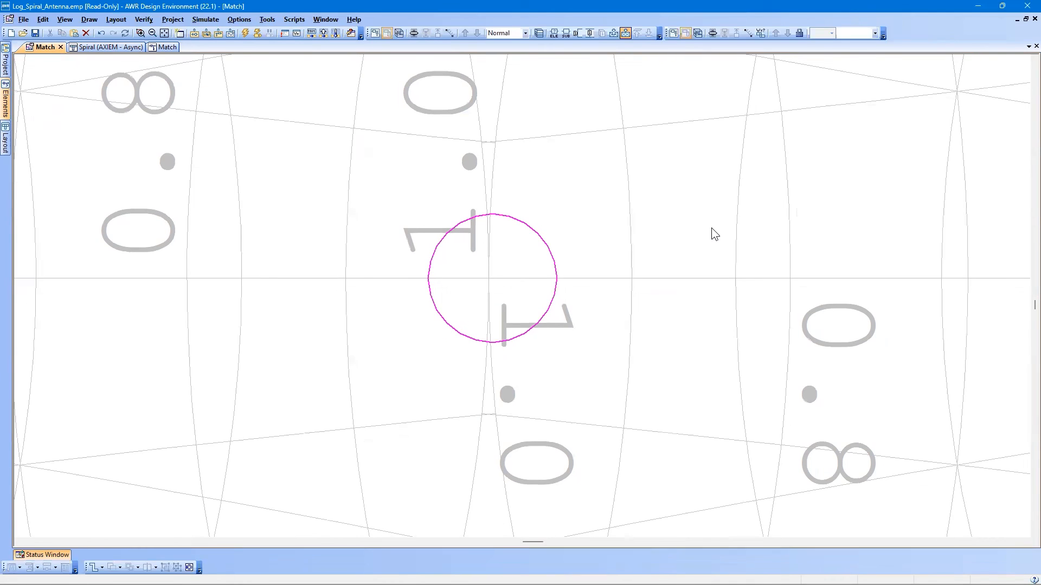
pyautogui.press('Home')
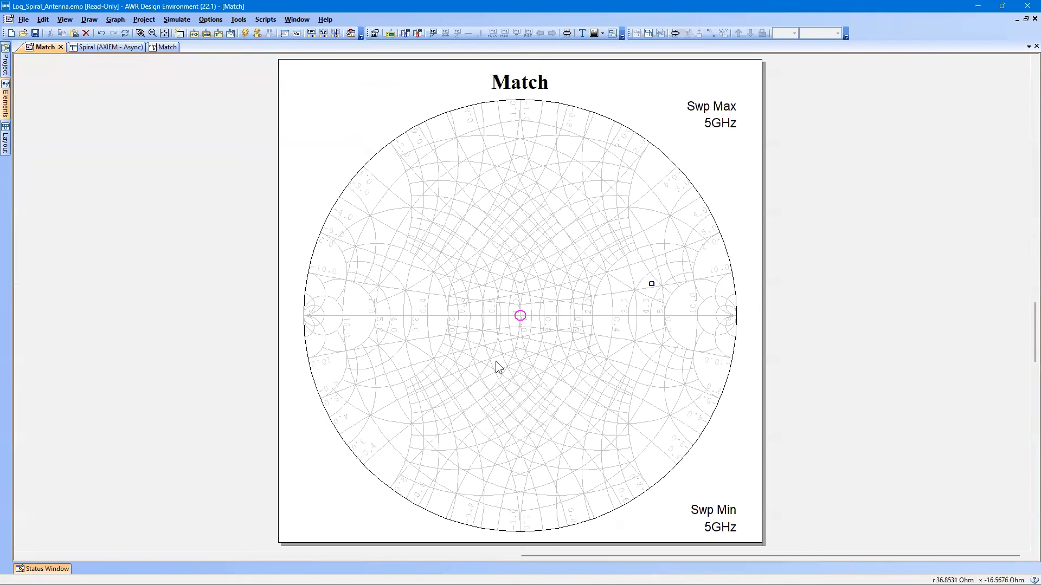
# Change the Match Smith chart's grid display to impedance lines only, removing the admittance grid, and deselect the chart.
pyautogui.rightClick(463, 266)
pyautogui.click(497, 384)
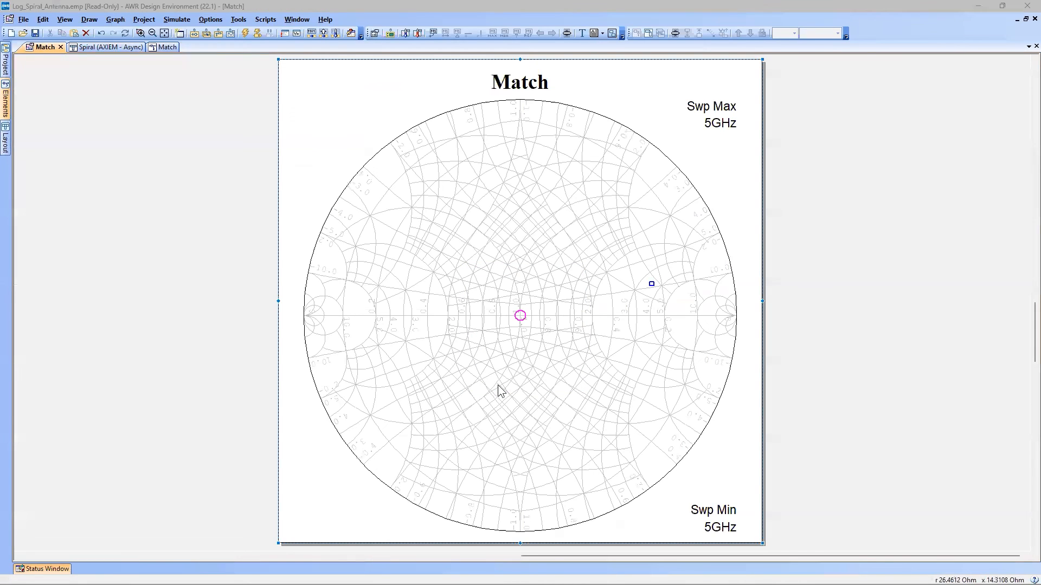
pyautogui.click(494, 200)
pyautogui.click(424, 347)
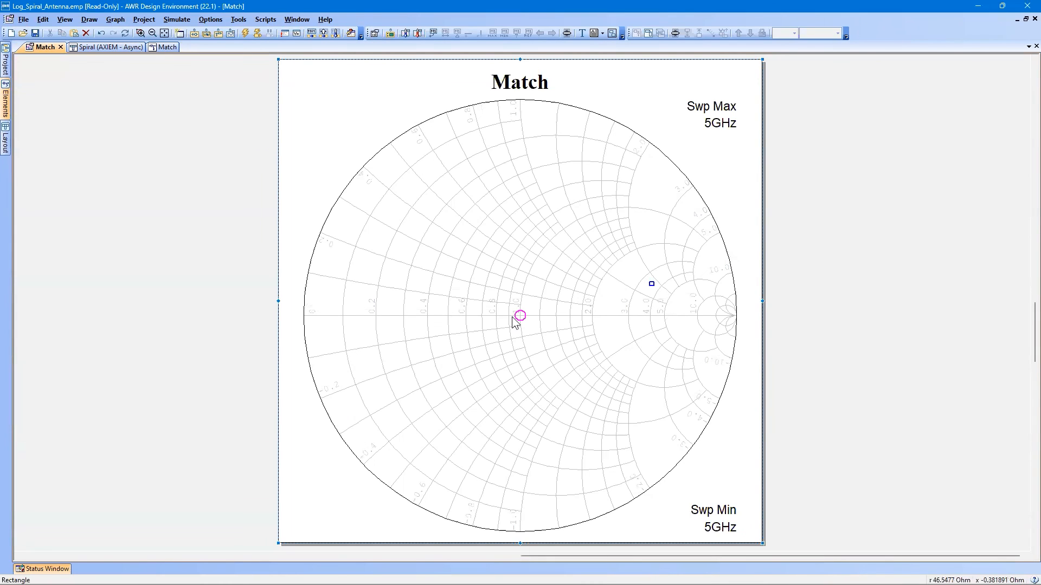
pyautogui.click(353, 96)
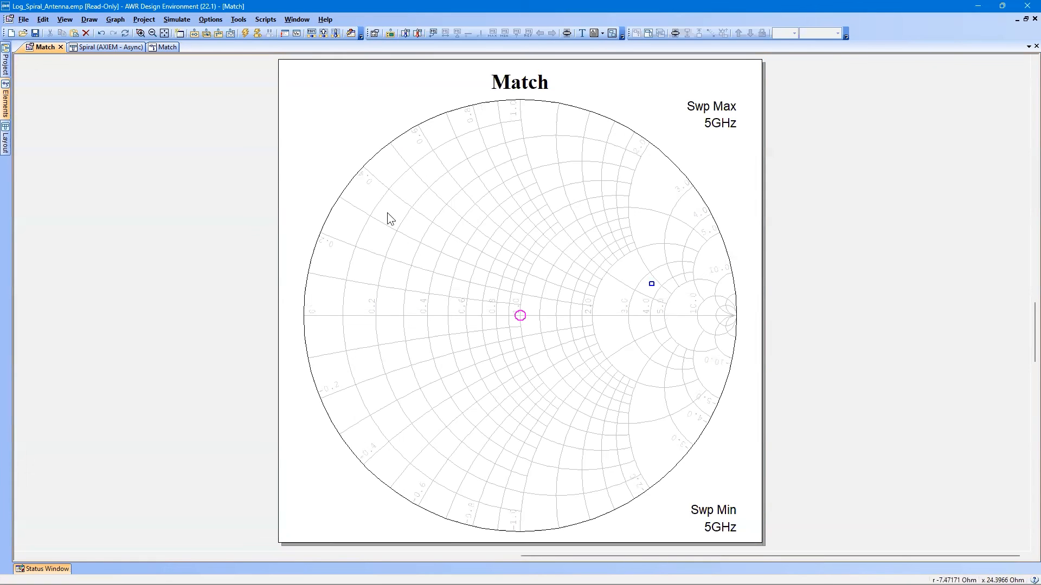
# Add a marker to the matched S(1,1) point at the centre of the Match Smith chart.
pyautogui.rightClick(570, 292)
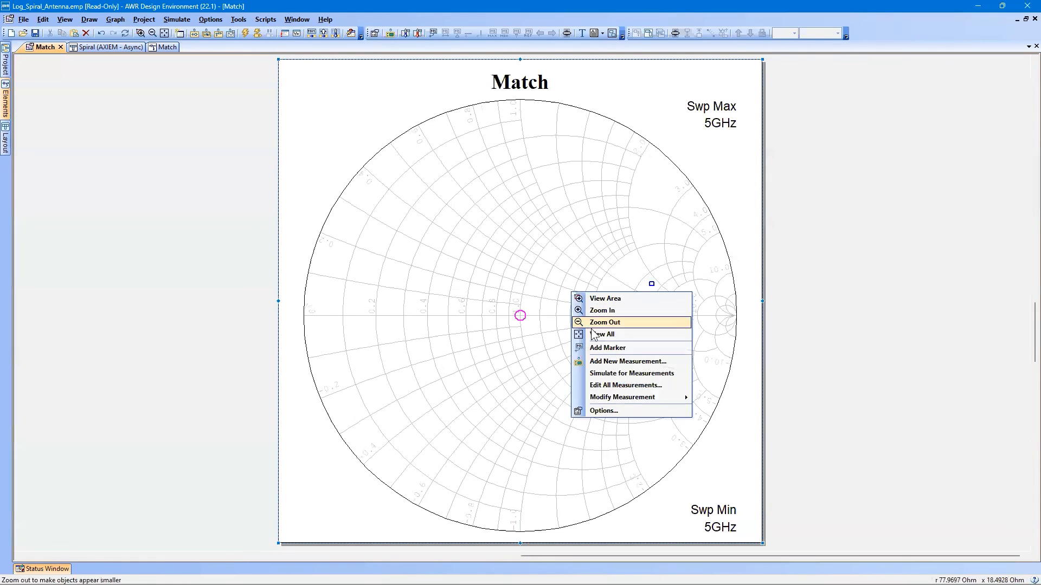
pyautogui.click(602, 348)
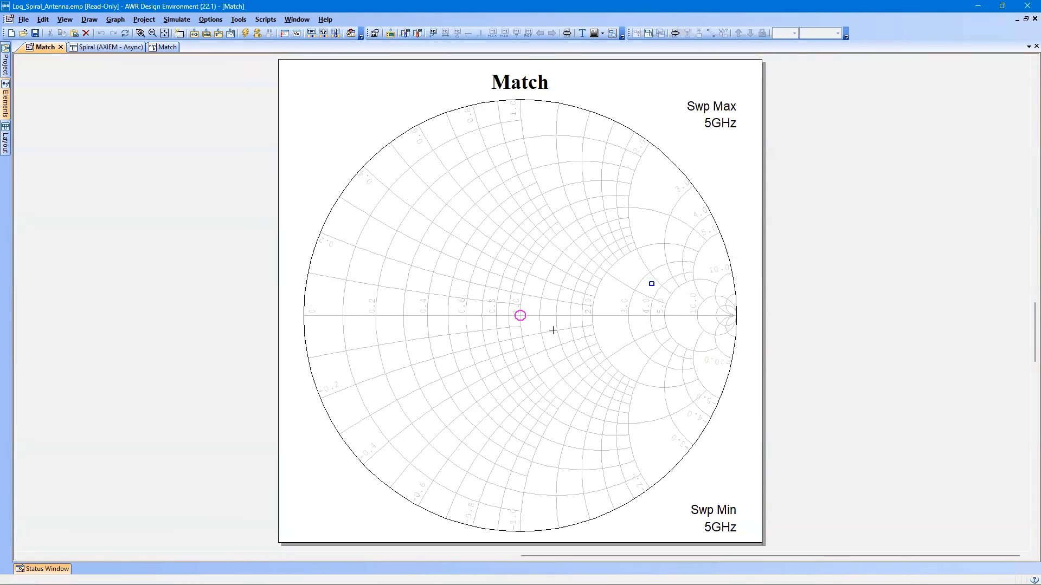
pyautogui.click(519, 316)
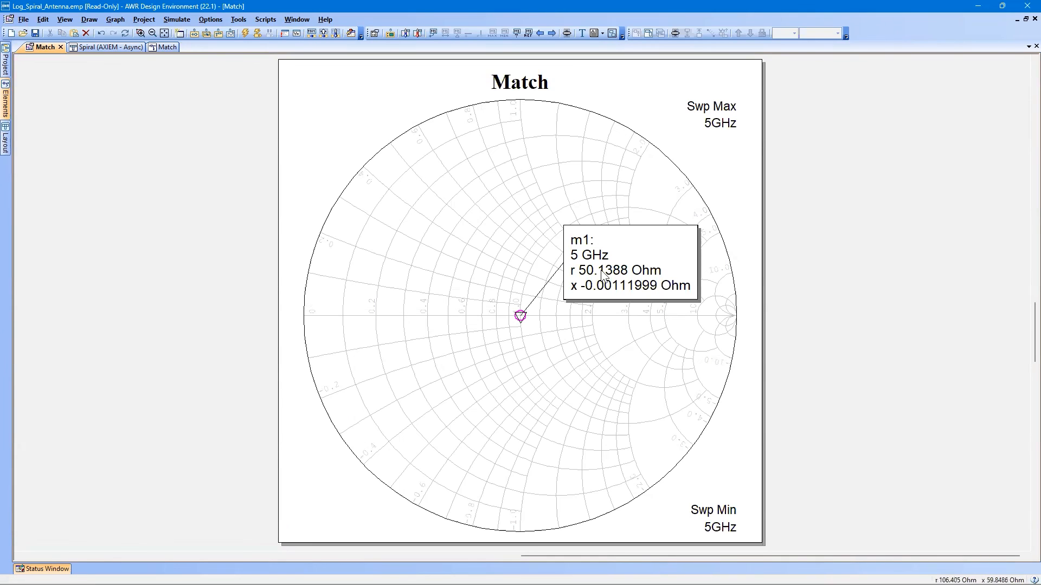